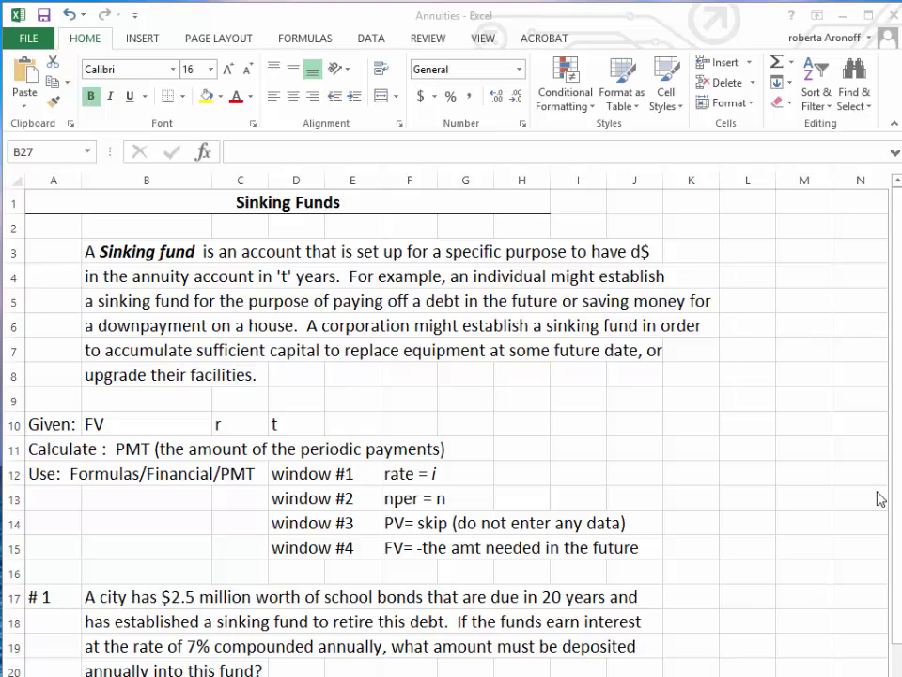
Read through the sinking fund explanation, the PMT argument instructions and the school bond problem #1
{"action": "left_click", "coordinate": [898, 628]}
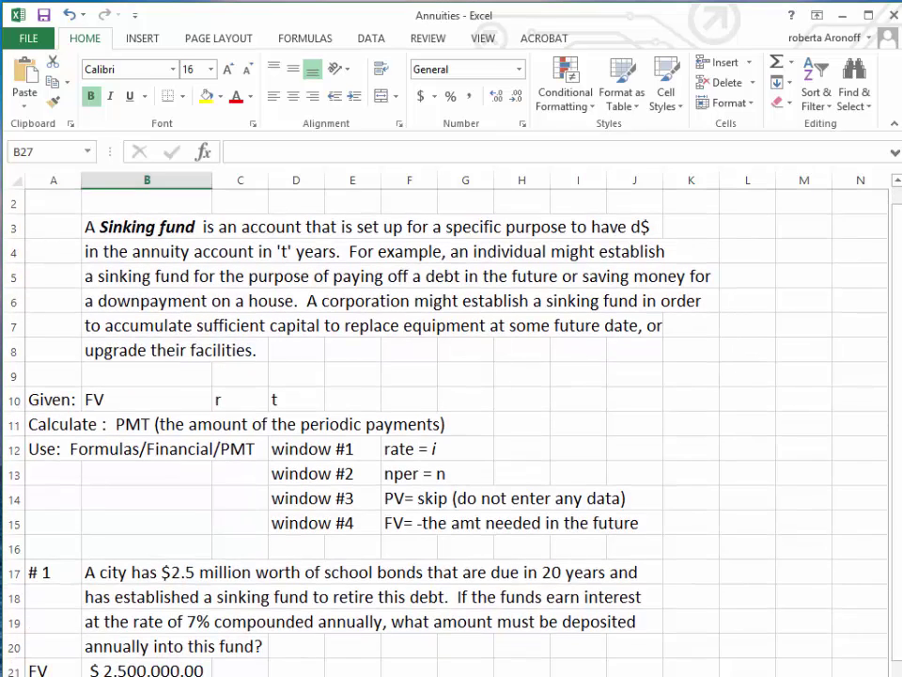
{"action": "scroll", "coordinate": [452, 423], "scroll_direction": "down", "scroll_amount": 1}
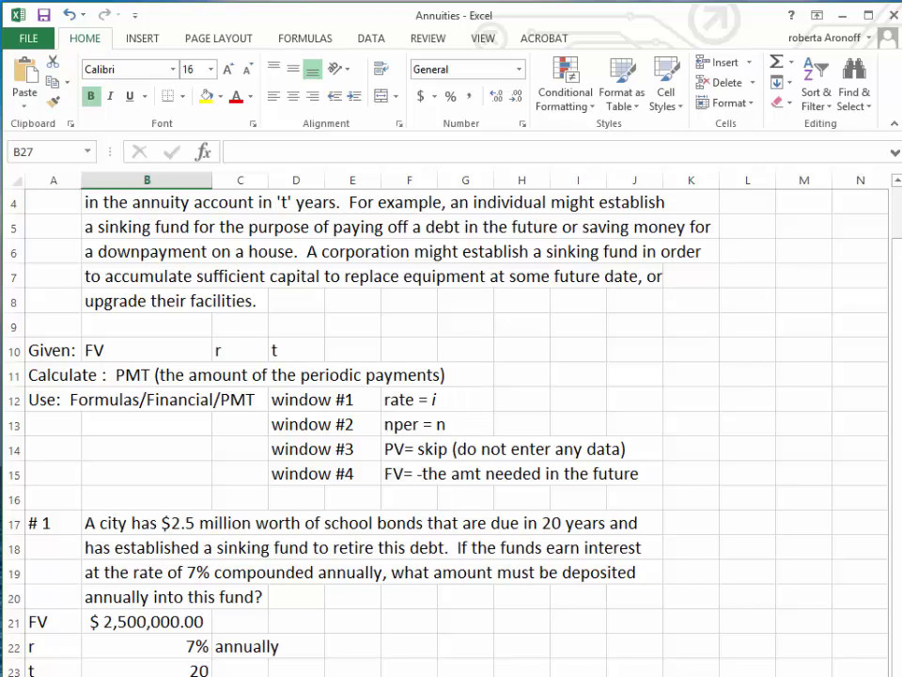
{"action": "scroll", "coordinate": [451, 423], "scroll_direction": "down", "scroll_amount": 1}
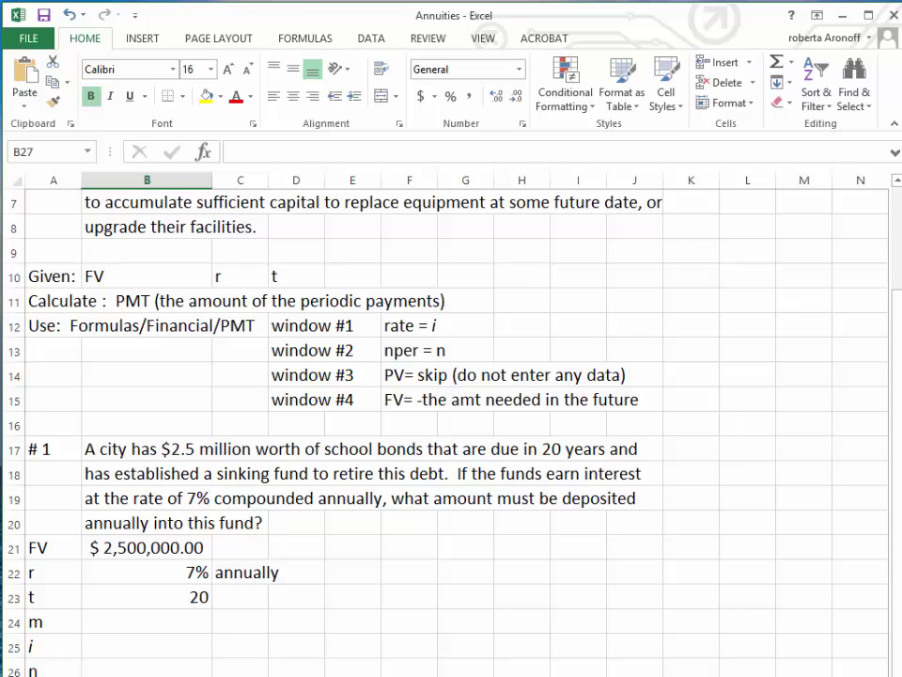
{"action": "scroll", "coordinate": [452, 423], "scroll_direction": "down", "scroll_amount": 1}
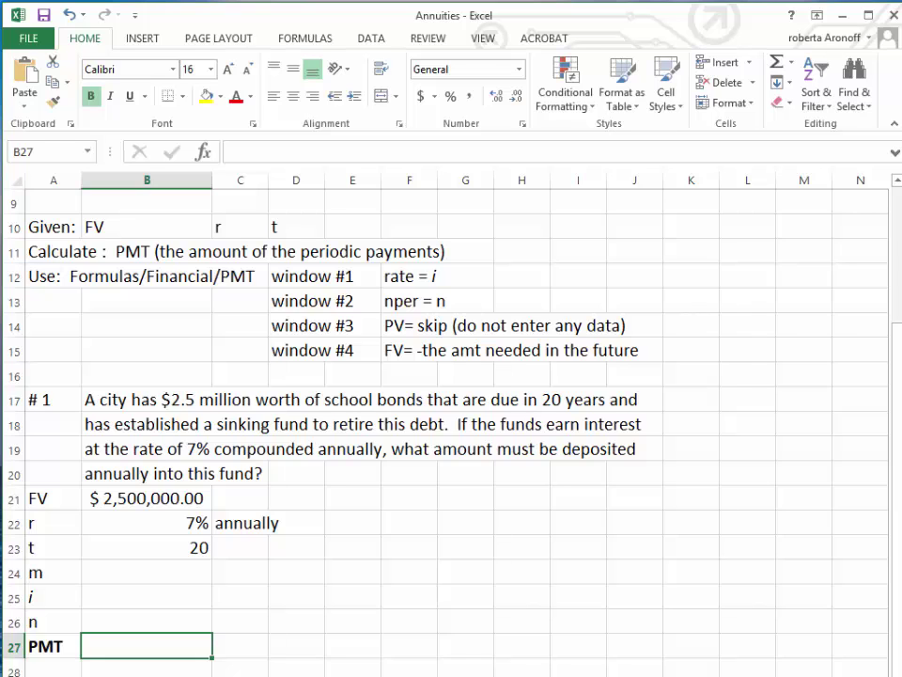
{"action": "scroll", "coordinate": [451, 423], "scroll_direction": "down", "scroll_amount": 2}
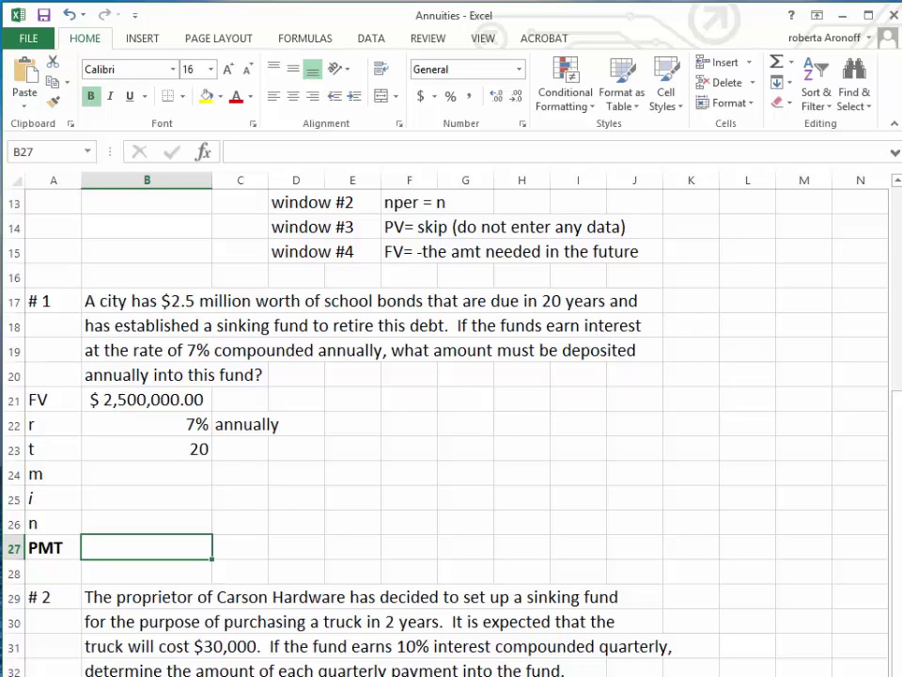
{"action": "scroll", "coordinate": [452, 423], "scroll_direction": "down", "scroll_amount": 1}
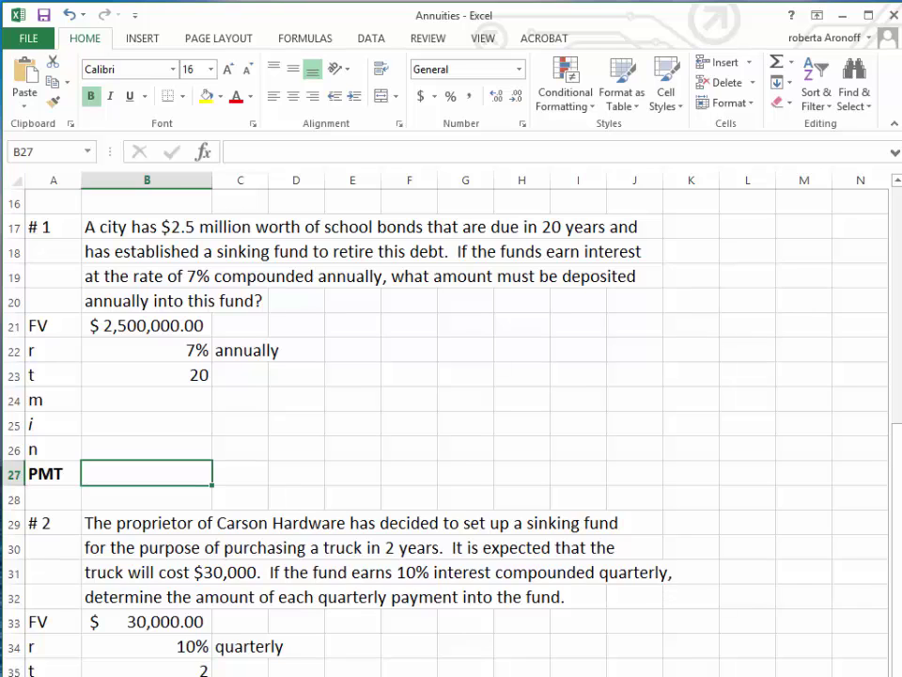
{"action": "scroll", "coordinate": [451, 423], "scroll_direction": "down", "scroll_amount": 1}
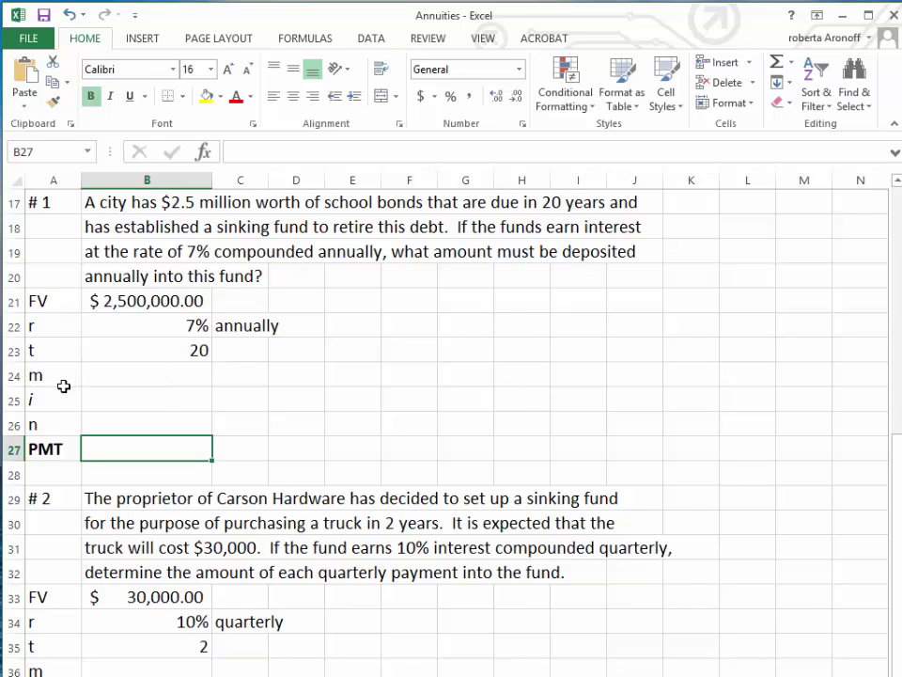
For problem #1, enter 1 as m in B24 and calculate i in B25 with the formula =B22/B24
{"action": "left_click", "coordinate": [184, 379]}
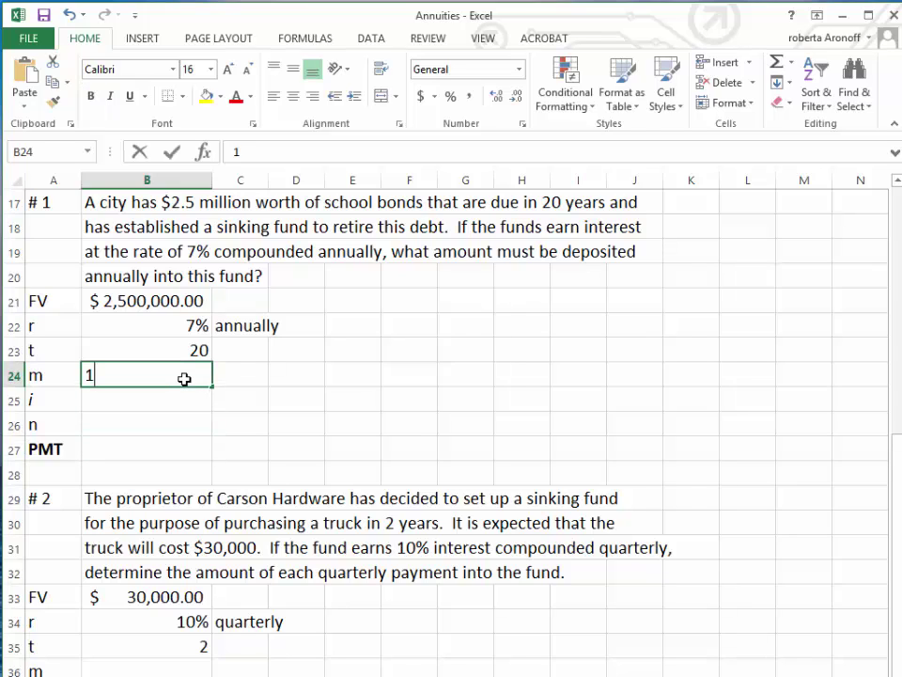
{"action": "type", "text": "1"}
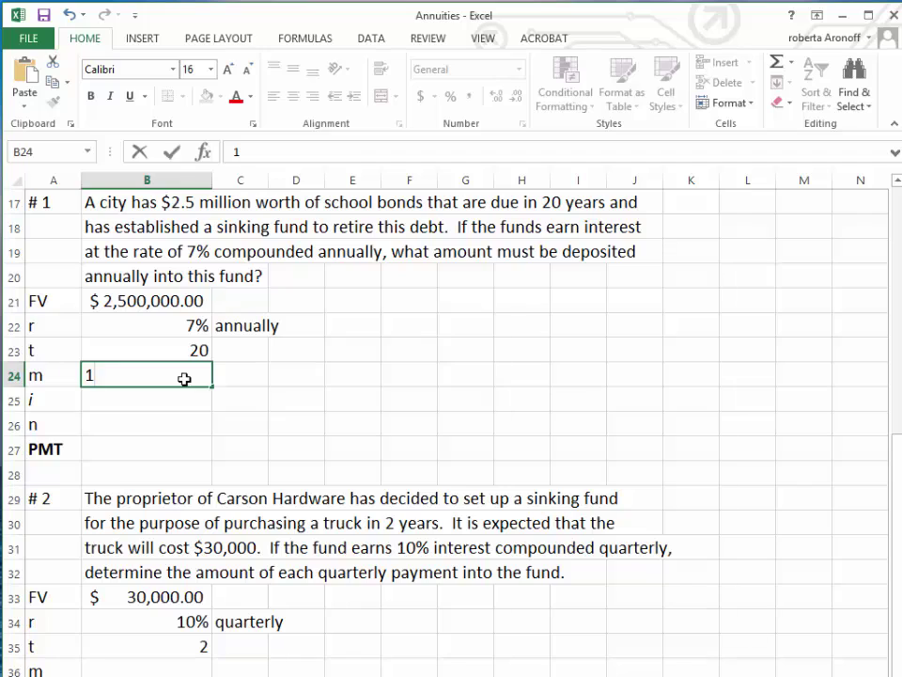
{"action": "key", "text": "Return"}
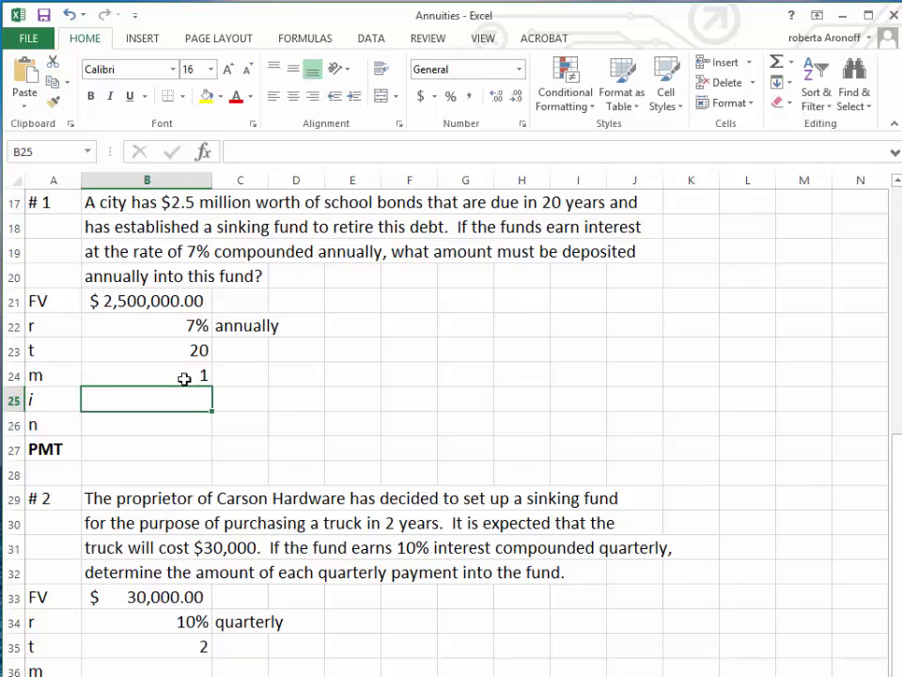
{"action": "type", "text": "="}
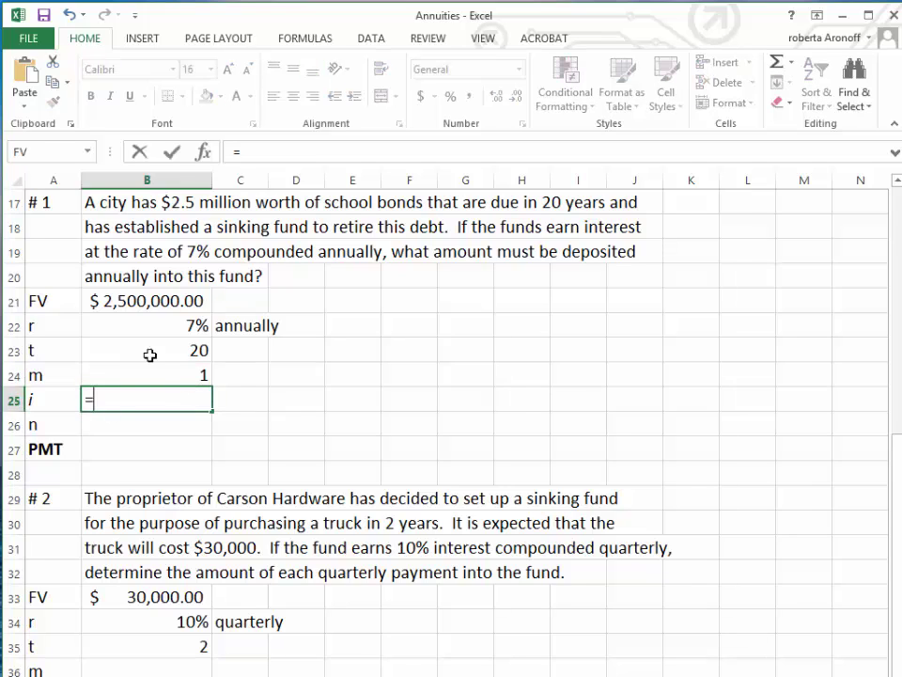
{"action": "left_click", "coordinate": [174, 324]}
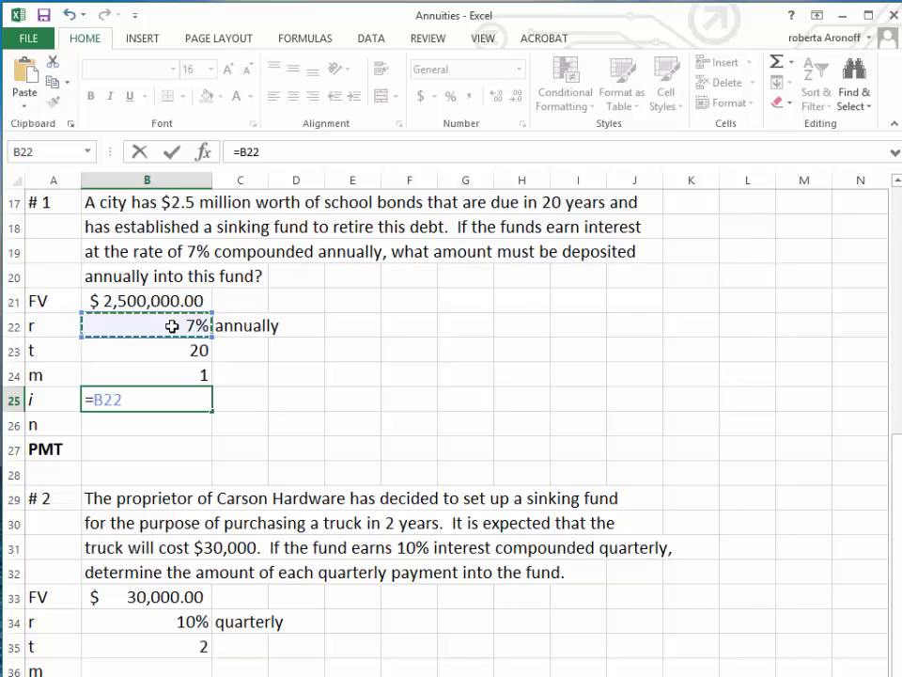
{"action": "type", "text": "/"}
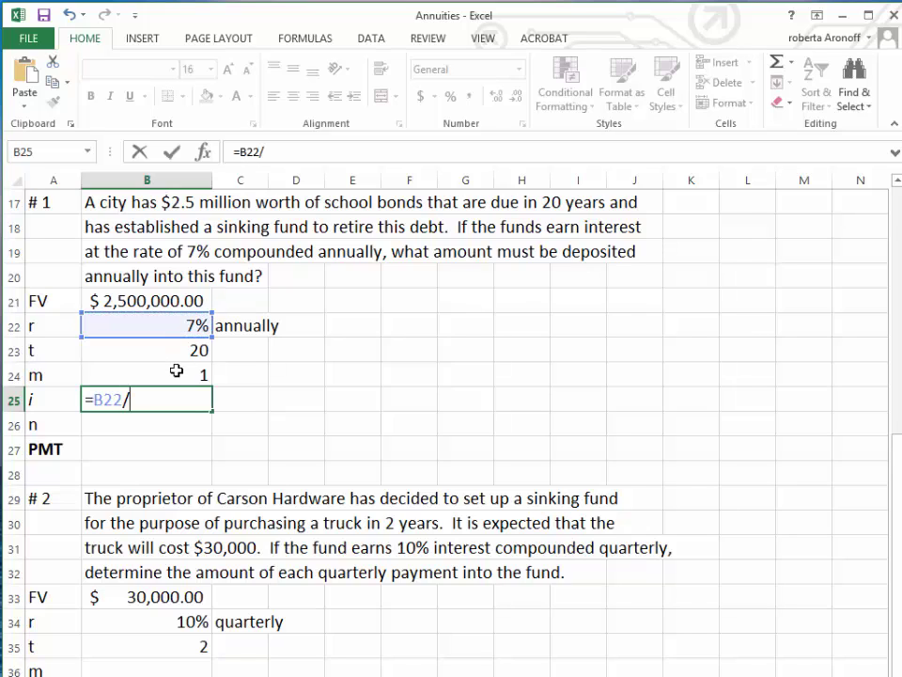
{"action": "left_click", "coordinate": [177, 372]}
{"action": "key", "text": "Return"}
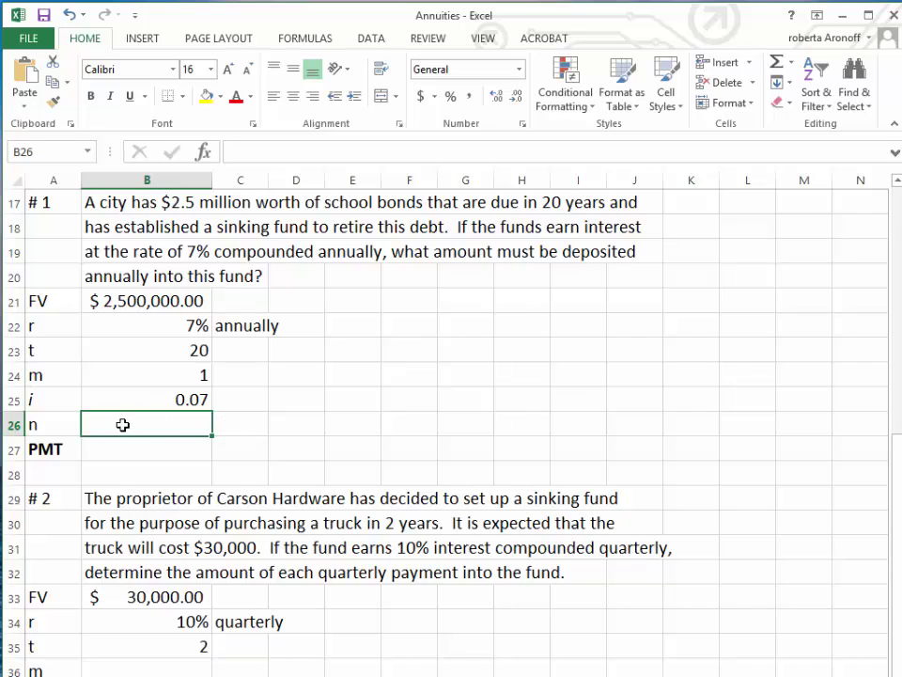
Calculate the number of periods n in B26 with the formula =B24*B23
{"action": "type", "text": "="}
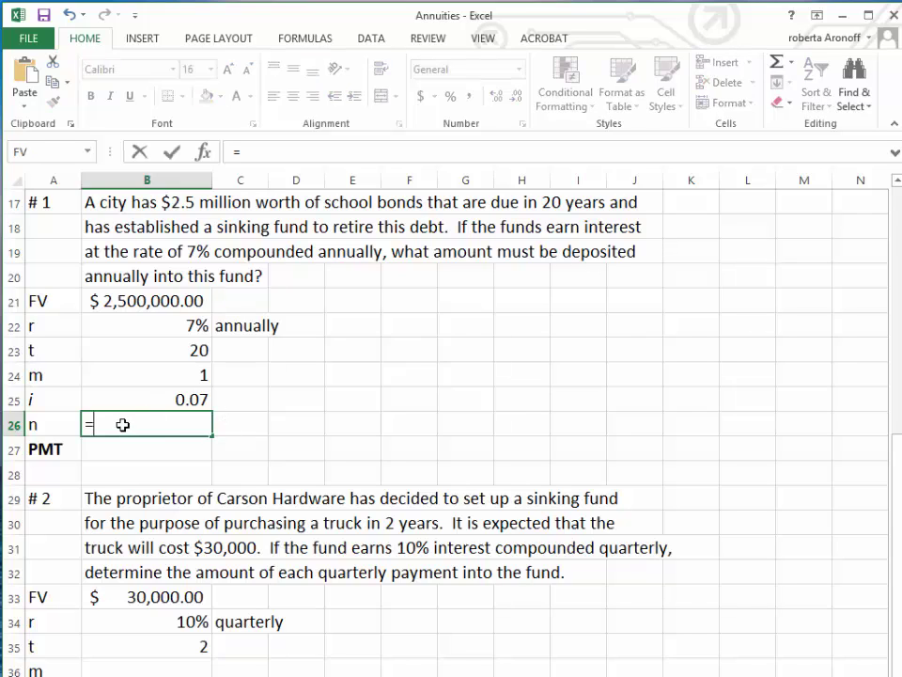
{"action": "left_click", "coordinate": [148, 379]}
{"action": "type", "text": "*"}
{"action": "left_click", "coordinate": [150, 344]}
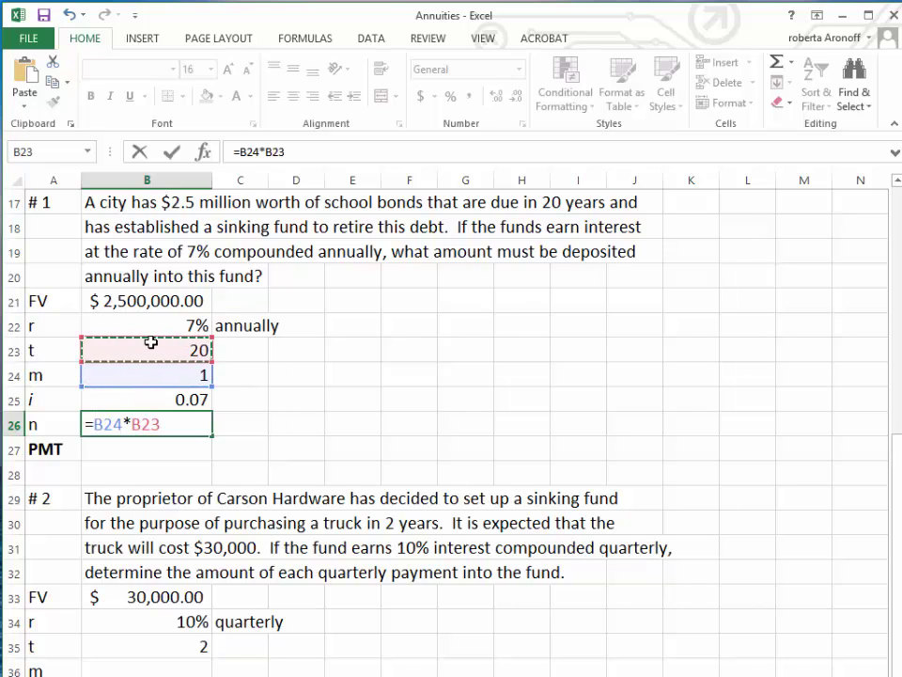
{"action": "key", "text": "Return"}
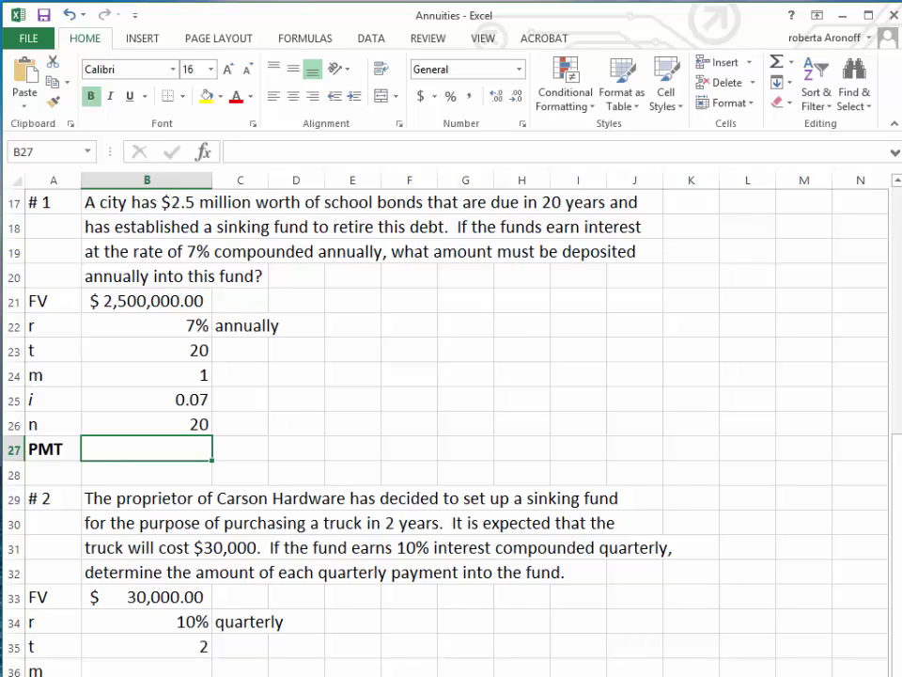
Insert the financial function PMT in cell B27 and move its arguments dialog clear of the problem #1 values
{"action": "scroll", "coordinate": [376, 423], "scroll_direction": "down", "scroll_amount": 1}
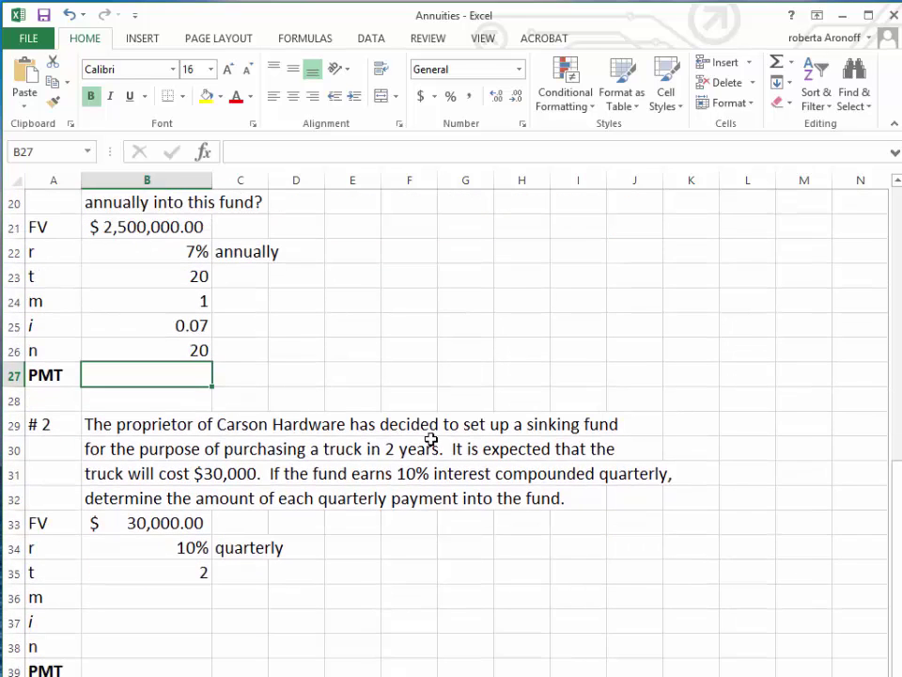
{"action": "left_click", "coordinate": [298, 39]}
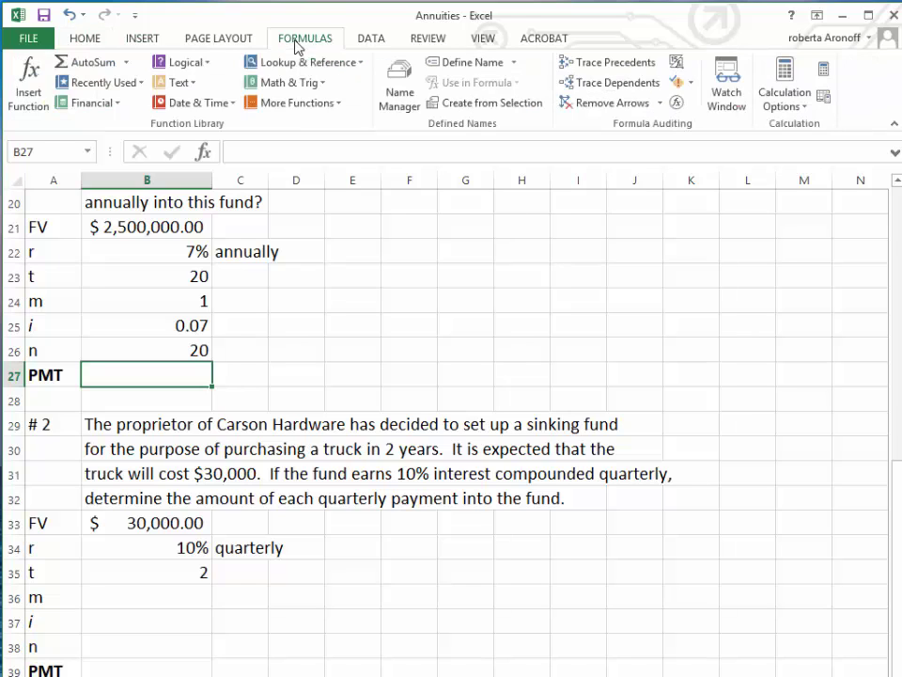
{"action": "left_click", "coordinate": [103, 103]}
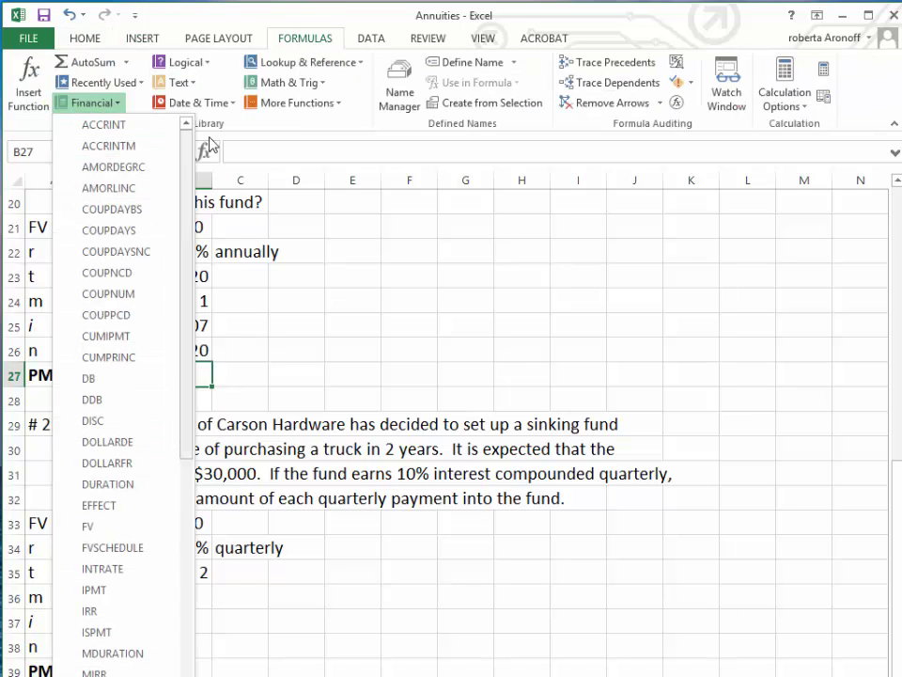
{"action": "scroll", "coordinate": [184, 150], "scroll_direction": "down", "scroll_amount": 8}
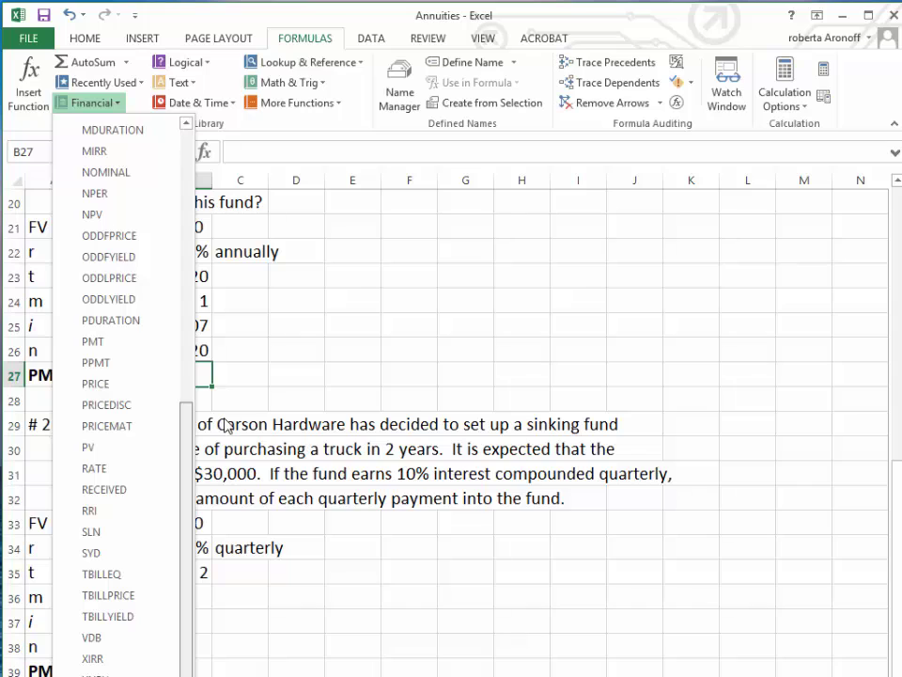
{"action": "left_click", "coordinate": [101, 341]}
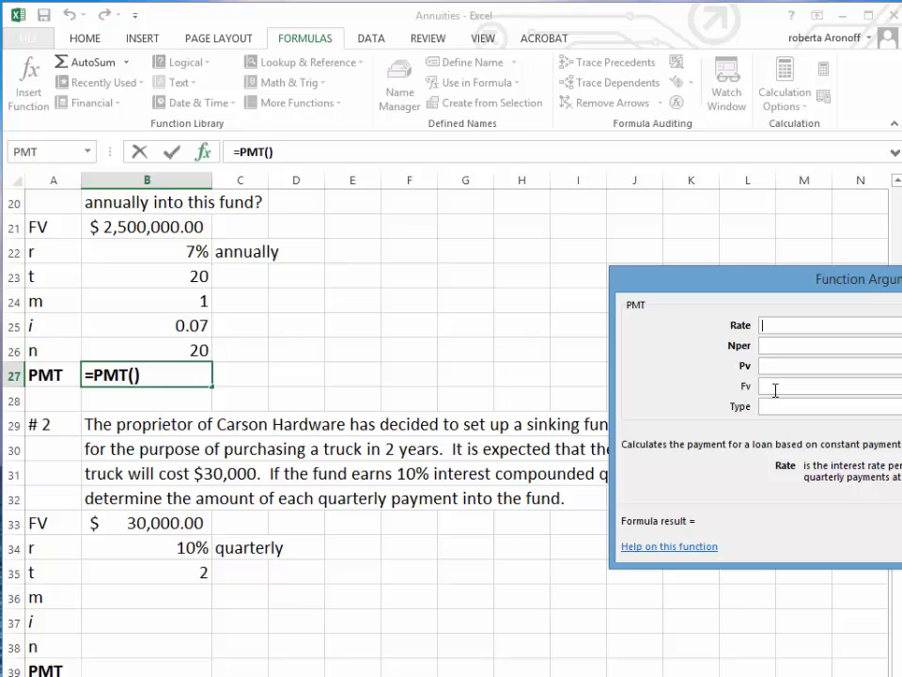
{"action": "left_click_drag", "start_coordinate": [814, 276], "coordinate": [574, 200]}
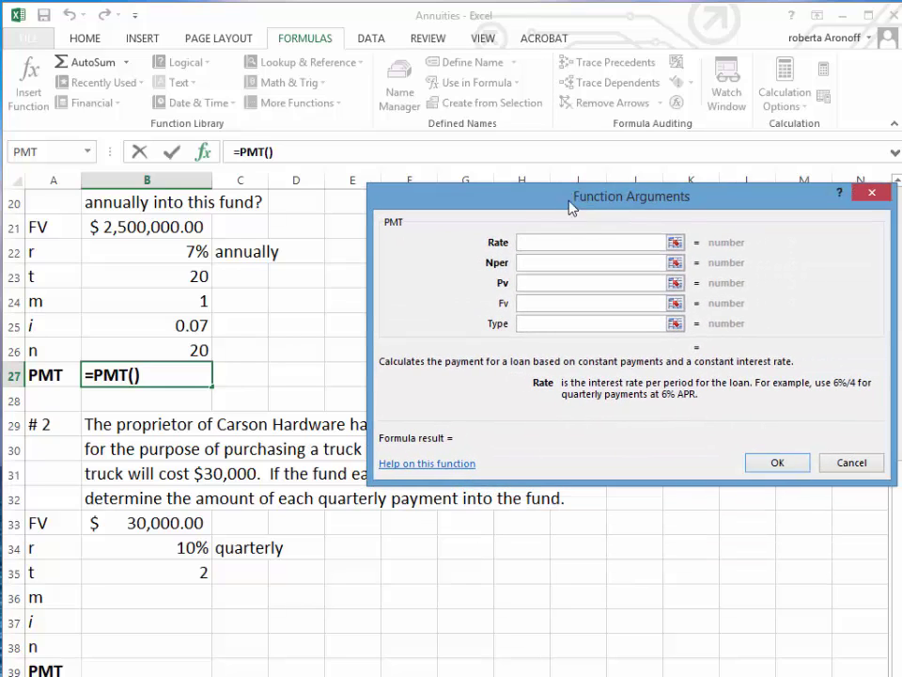
Complete the PMT function with Rate B25, Nper B26, an empty Pv and Fv -B21
{"action": "left_click", "coordinate": [141, 326]}
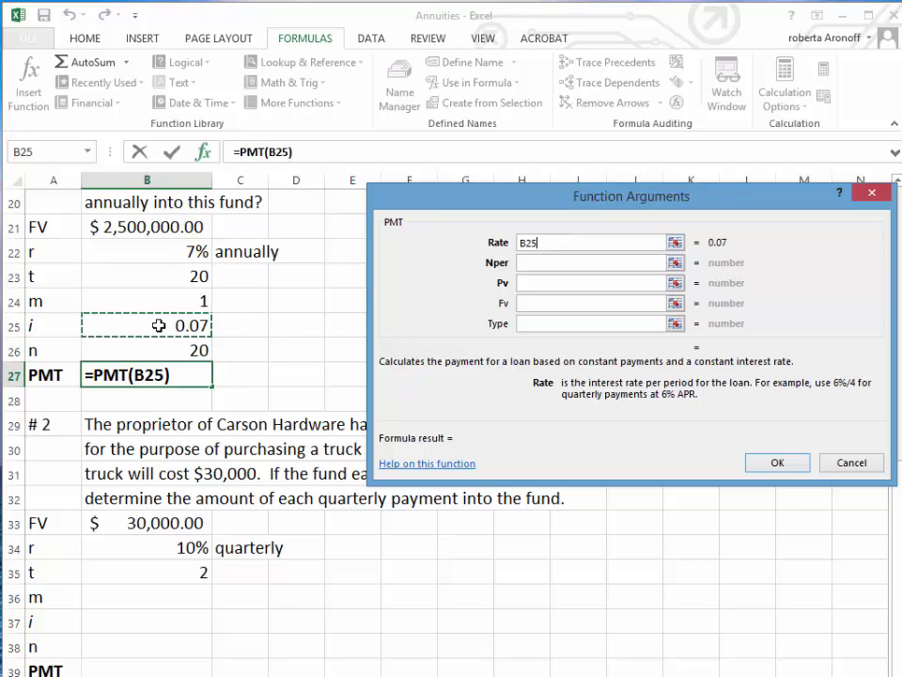
{"action": "left_click", "coordinate": [539, 263]}
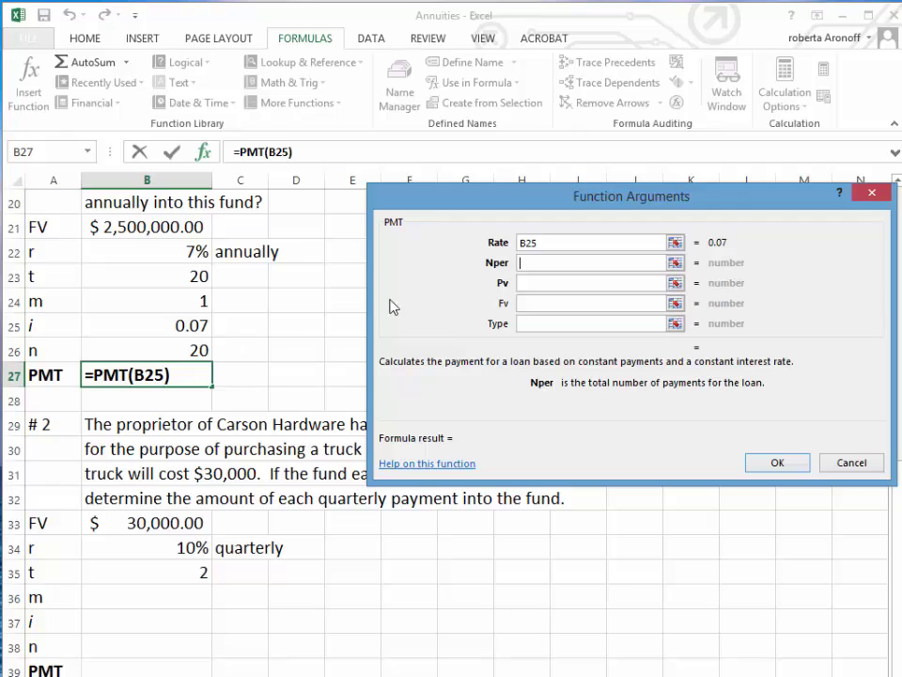
{"action": "left_click", "coordinate": [178, 353]}
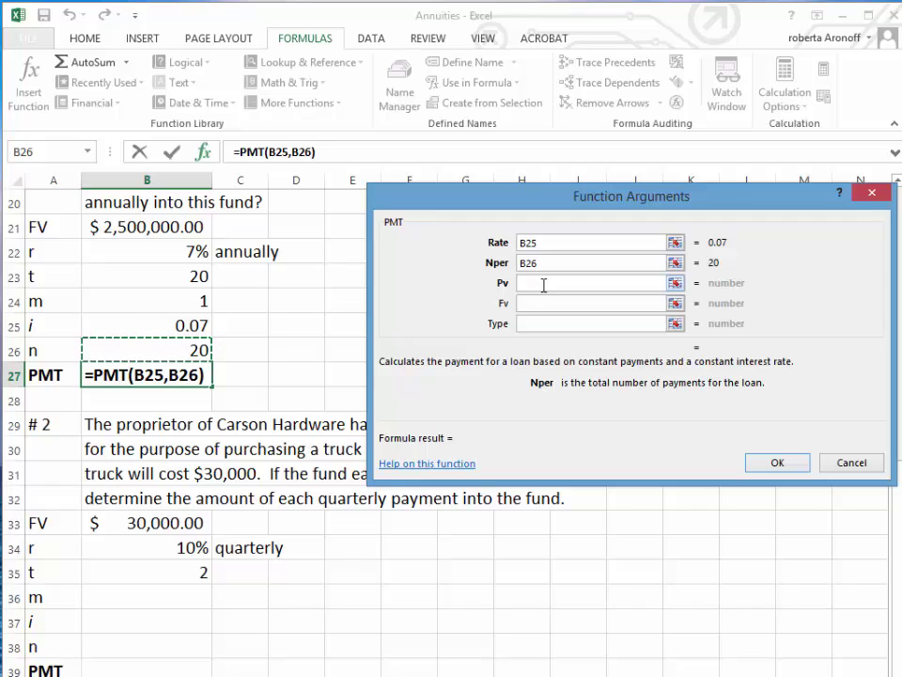
{"action": "left_click", "coordinate": [544, 286]}
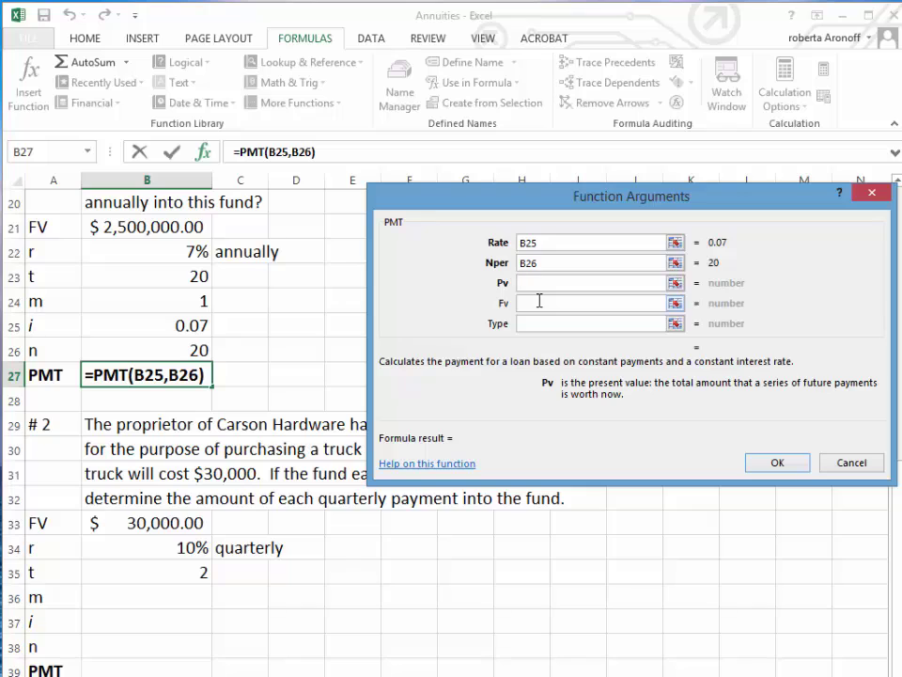
{"action": "left_click", "coordinate": [540, 300]}
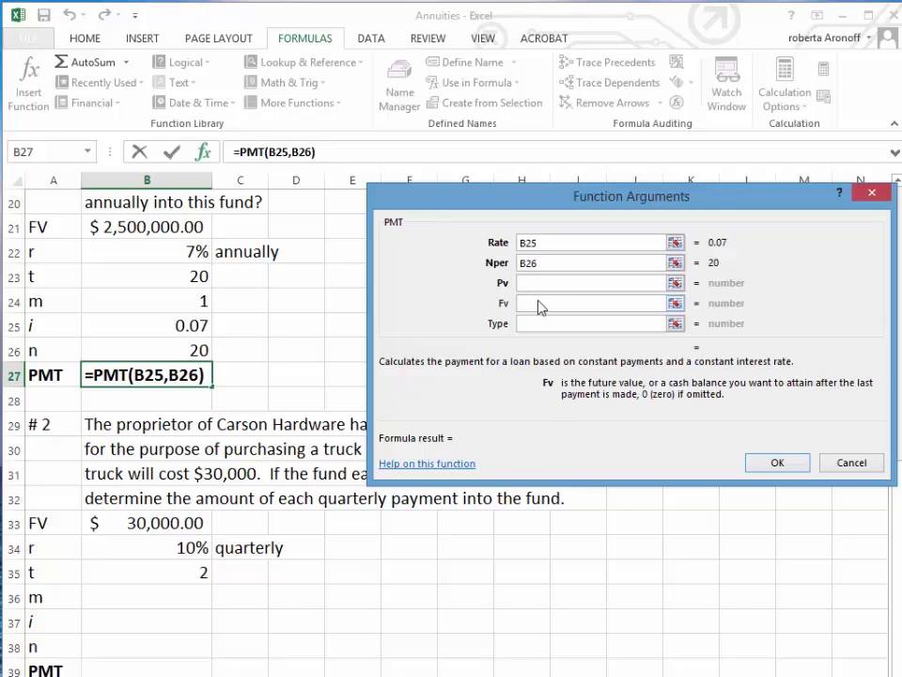
{"action": "type", "text": "-"}
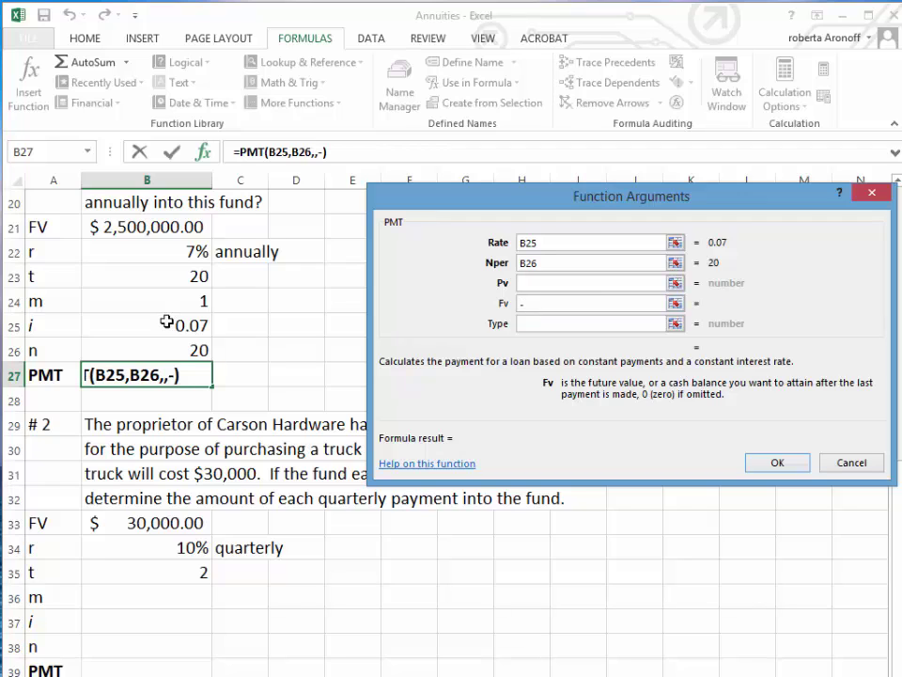
{"action": "left_click", "coordinate": [155, 225]}
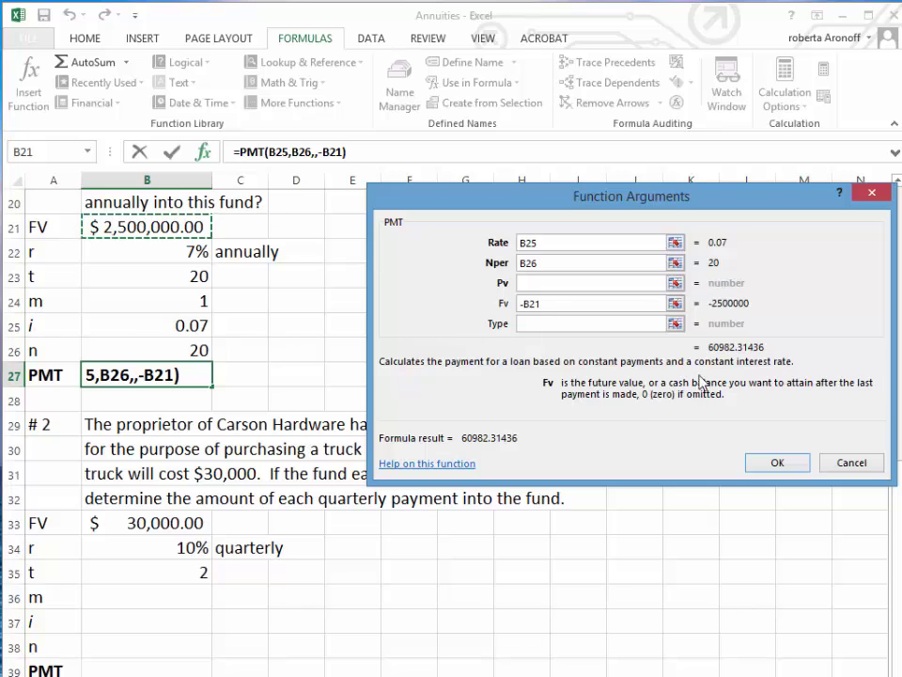
{"action": "left_click", "coordinate": [779, 464]}
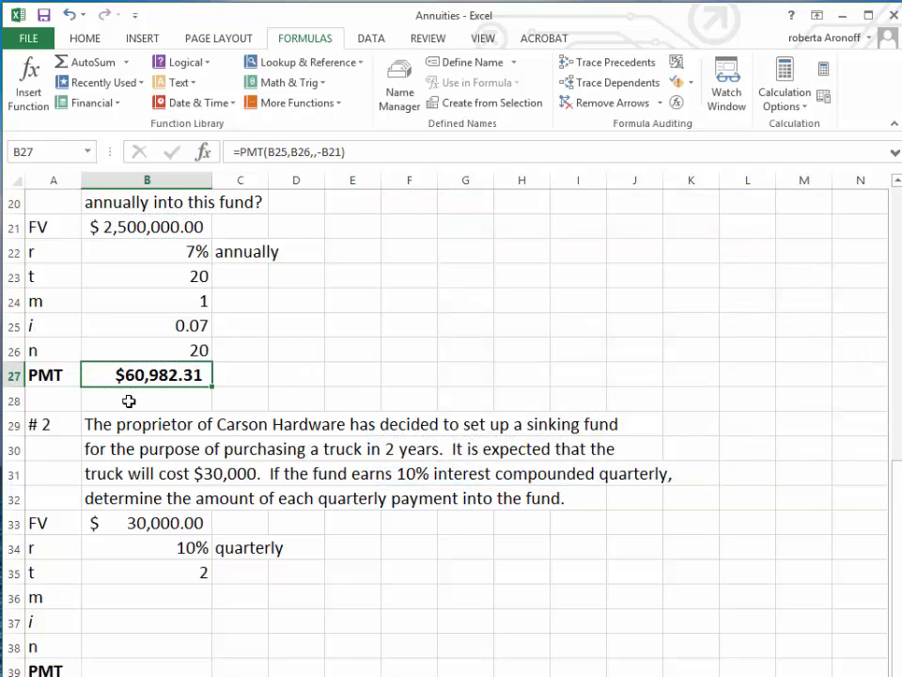
Review the Carson Hardware problem #2 and its given rate and time in B34 and B35
{"action": "left_click", "coordinate": [176, 393]}
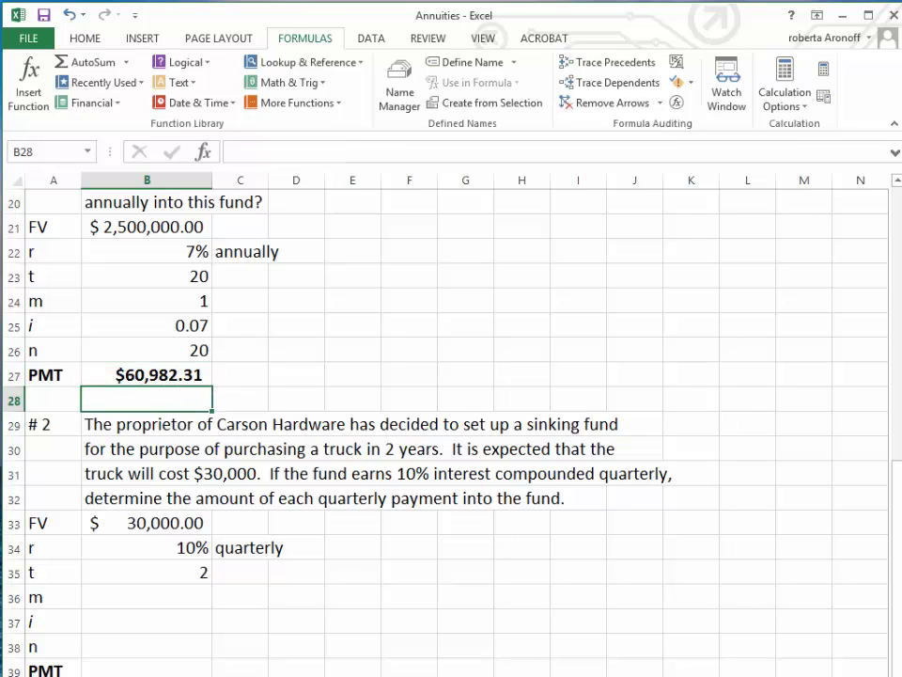
{"action": "scroll", "coordinate": [339, 376], "scroll_direction": "down", "scroll_amount": 1}
{"action": "scroll", "coordinate": [452, 423], "scroll_direction": "down", "scroll_amount": 2}
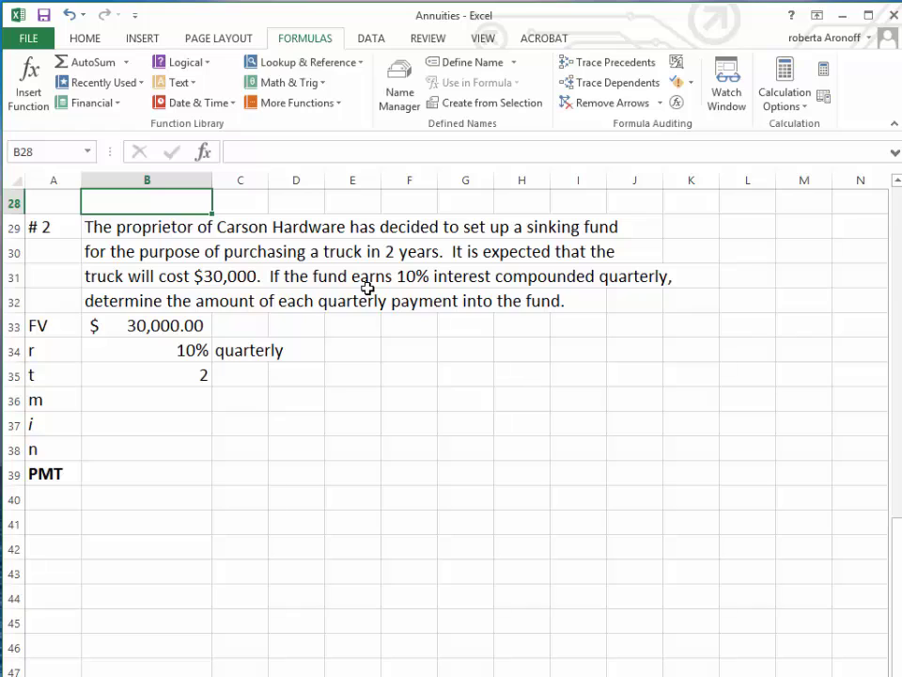
{"action": "left_click", "coordinate": [141, 351]}
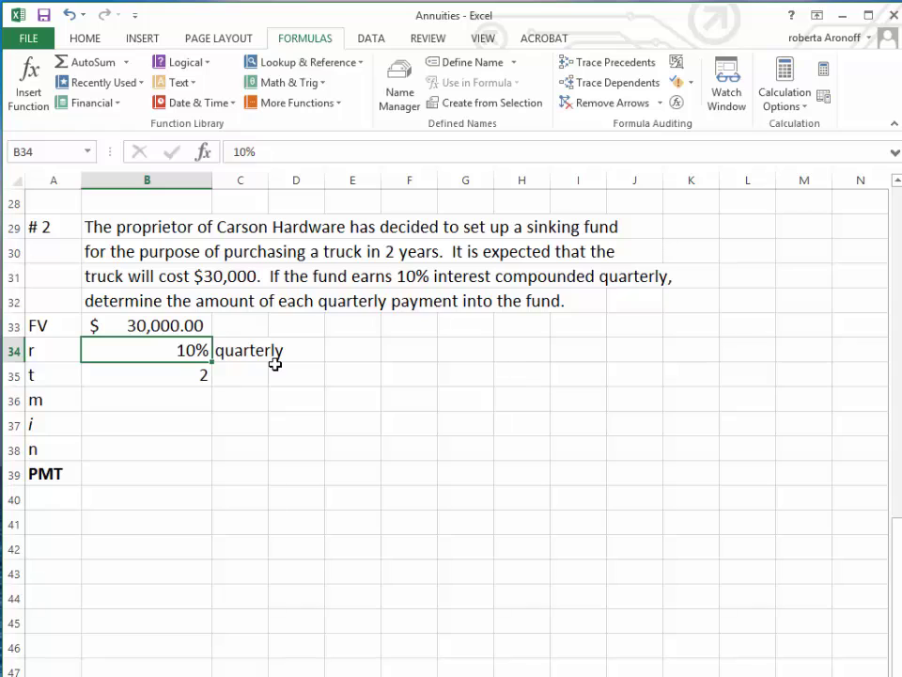
{"action": "left_click", "coordinate": [170, 375]}
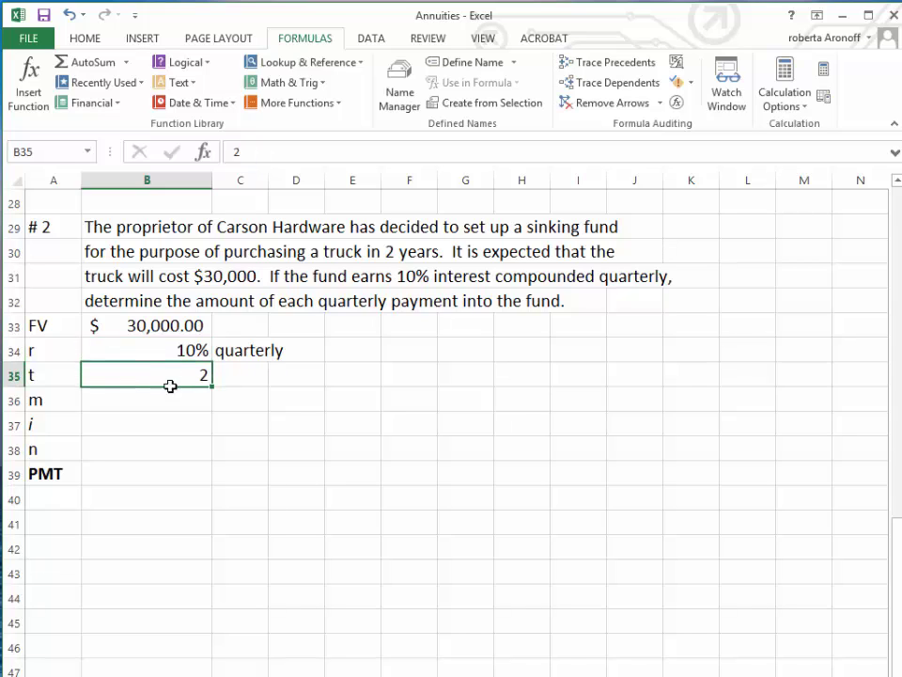
Enter 4 compounding periods per year for m in cell B36 of problem #2
{"action": "left_click", "coordinate": [164, 406]}
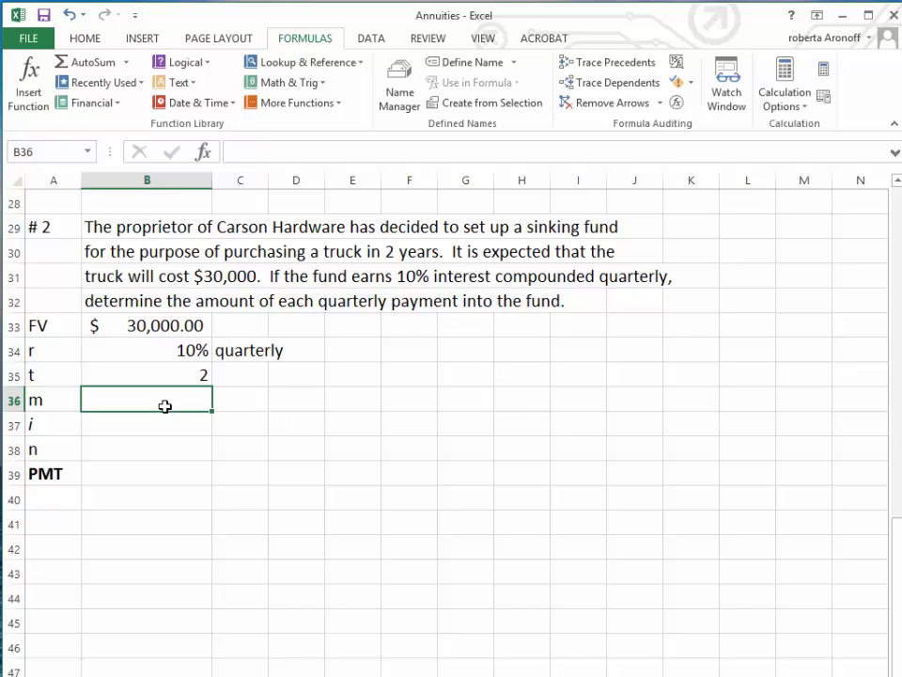
{"action": "type", "text": "4"}
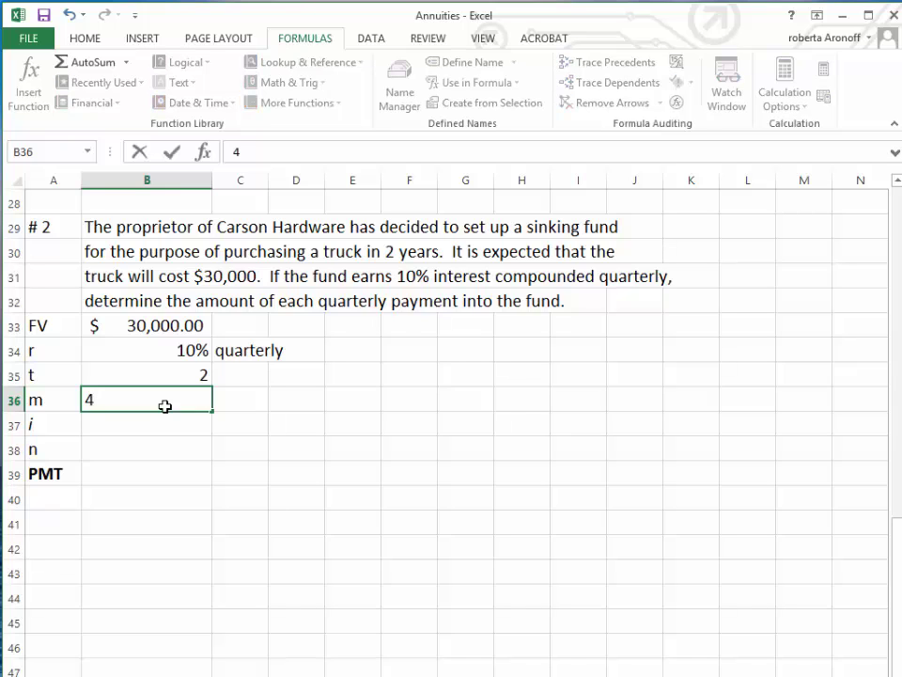
{"action": "key", "text": "Return"}
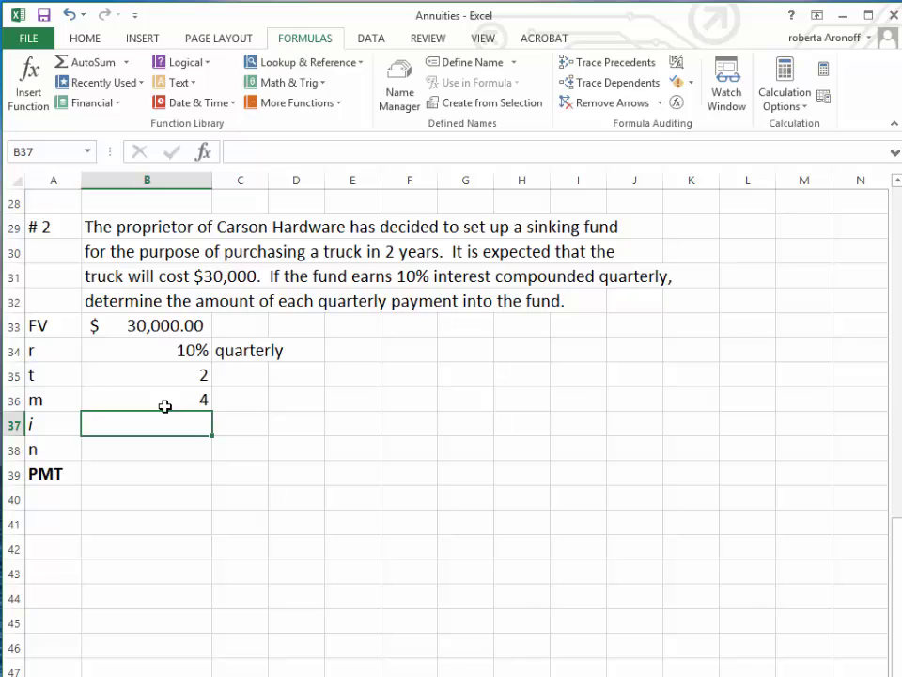
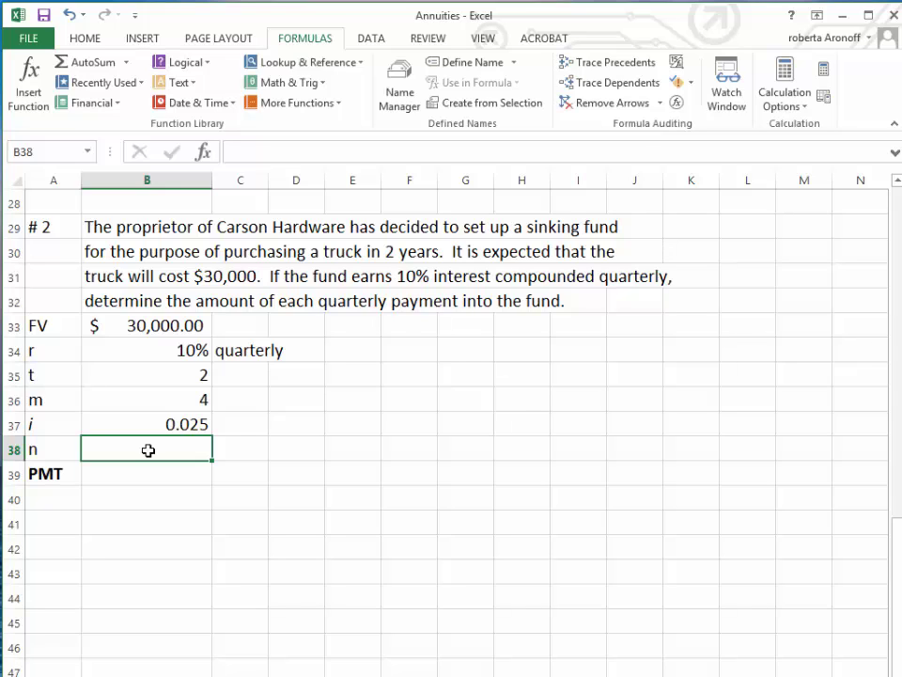
Calculate the number of periods n in B38 with the formula =B36*B35
{"action": "type", "text": "="}
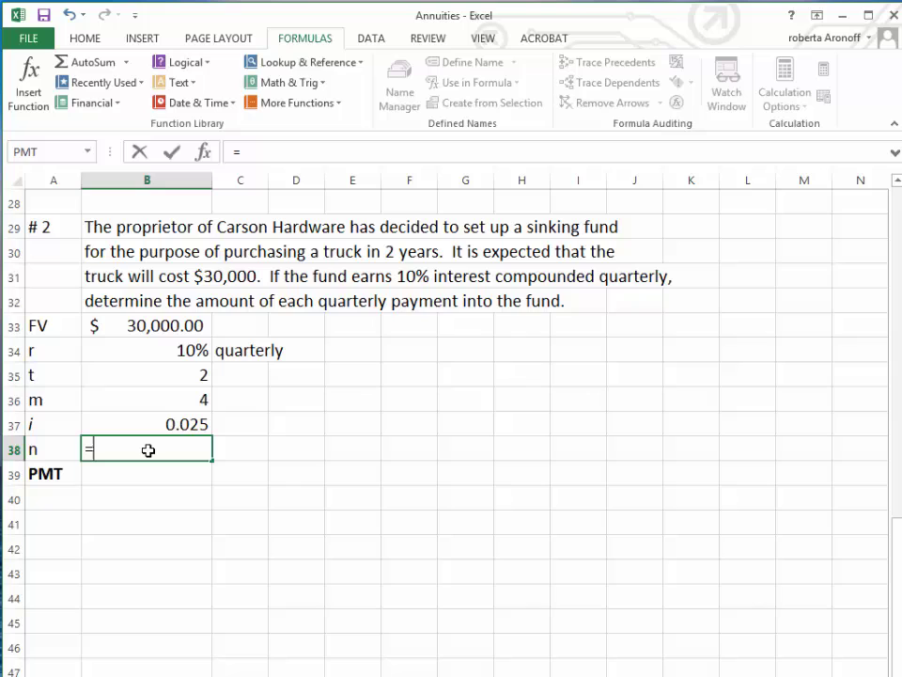
{"action": "left_click", "coordinate": [165, 401]}
{"action": "type", "text": "*"}
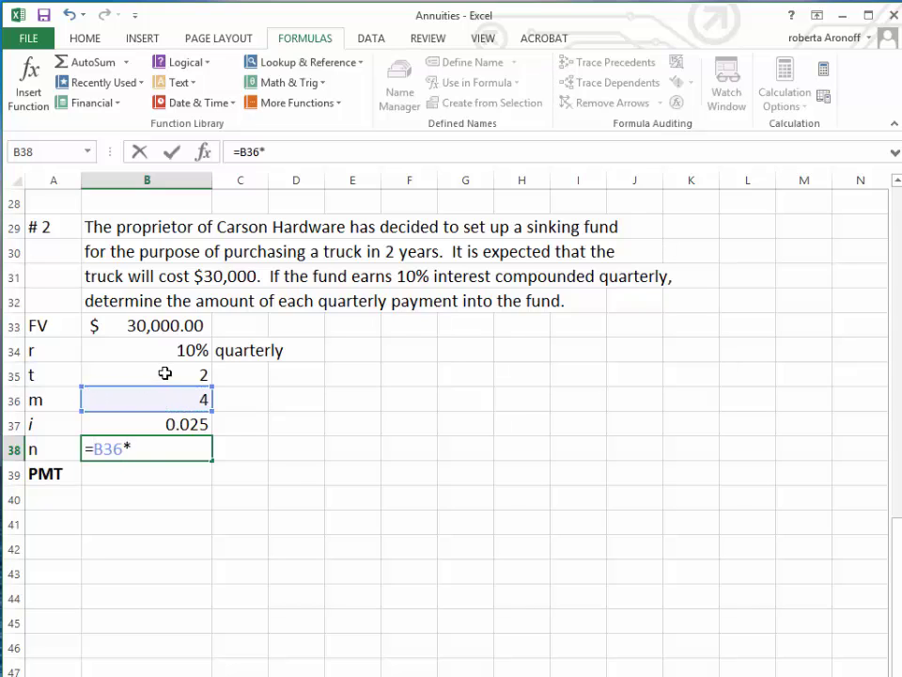
{"action": "left_click", "coordinate": [165, 375]}
{"action": "key", "text": "Return"}
Insert the financial function PMT in cell B39 for the Carson Hardware problem
{"action": "scroll", "coordinate": [130, 340], "scroll_direction": "up", "scroll_amount": 1}
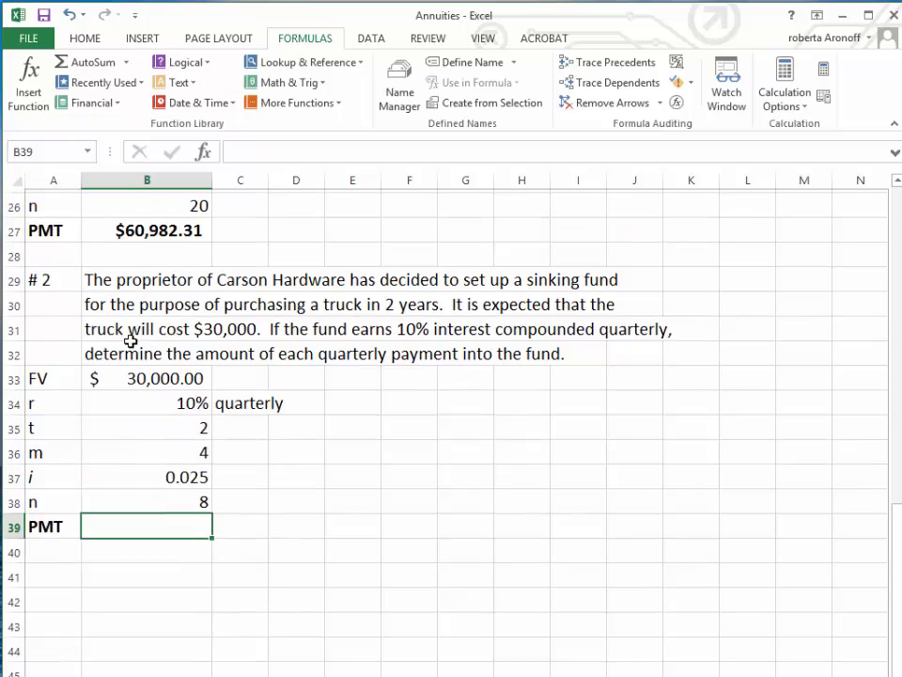
{"action": "scroll", "coordinate": [131, 340], "scroll_direction": "up", "scroll_amount": 1}
{"action": "scroll", "coordinate": [181, 473], "scroll_direction": "down", "scroll_amount": 1}
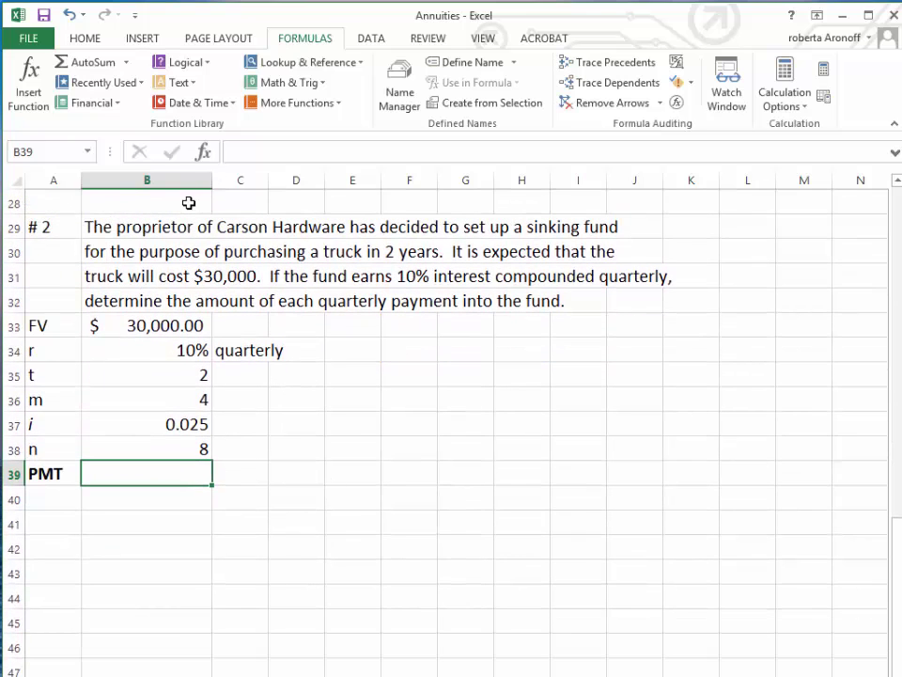
{"action": "left_click", "coordinate": [204, 156]}
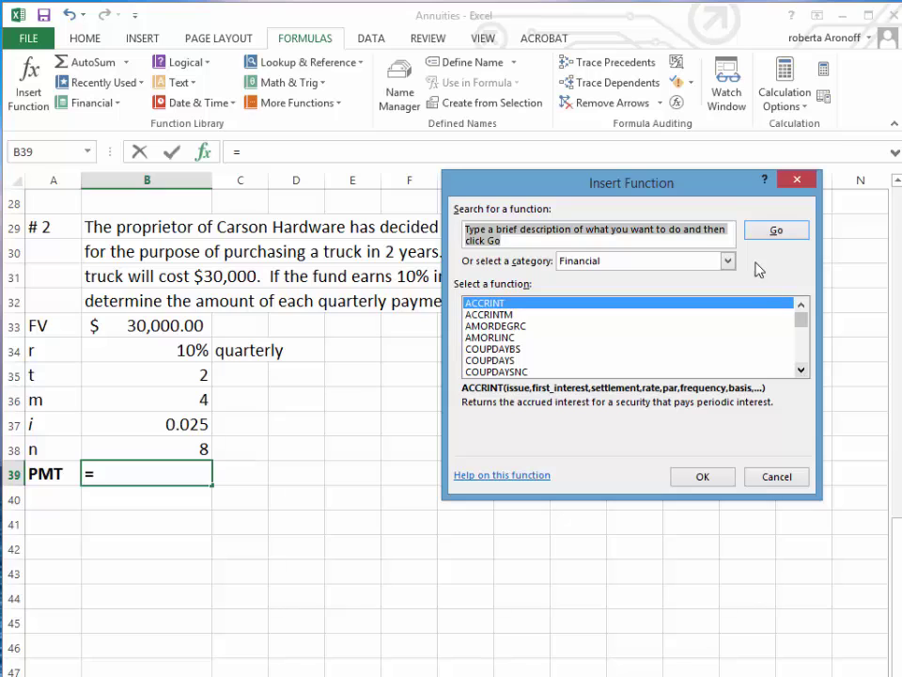
{"action": "left_click_drag", "start_coordinate": [801, 371], "coordinate": [802, 371]}
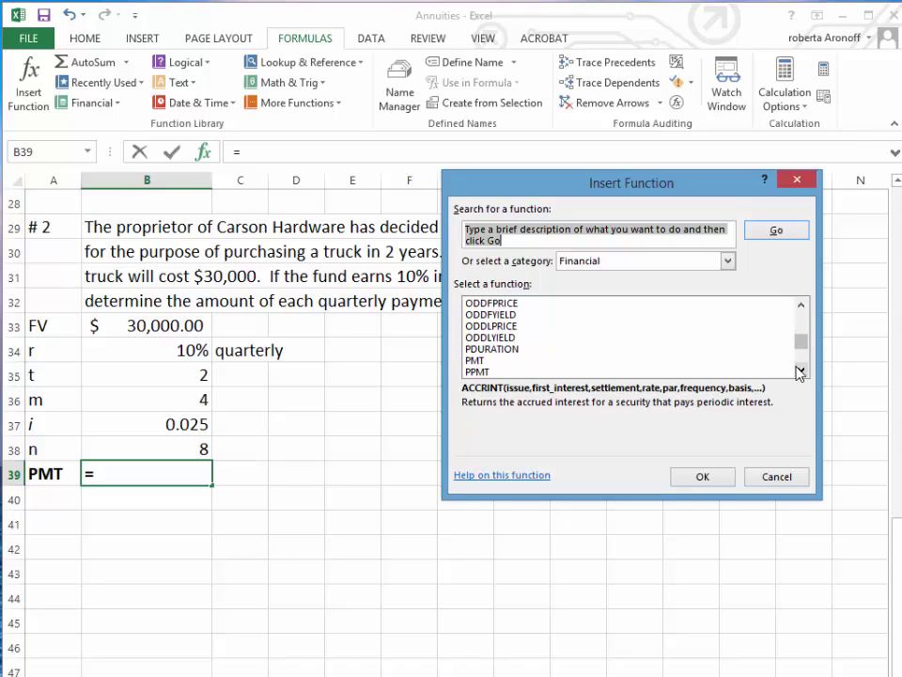
{"action": "left_click", "coordinate": [487, 361]}
{"action": "double_click", "coordinate": [487, 362]}
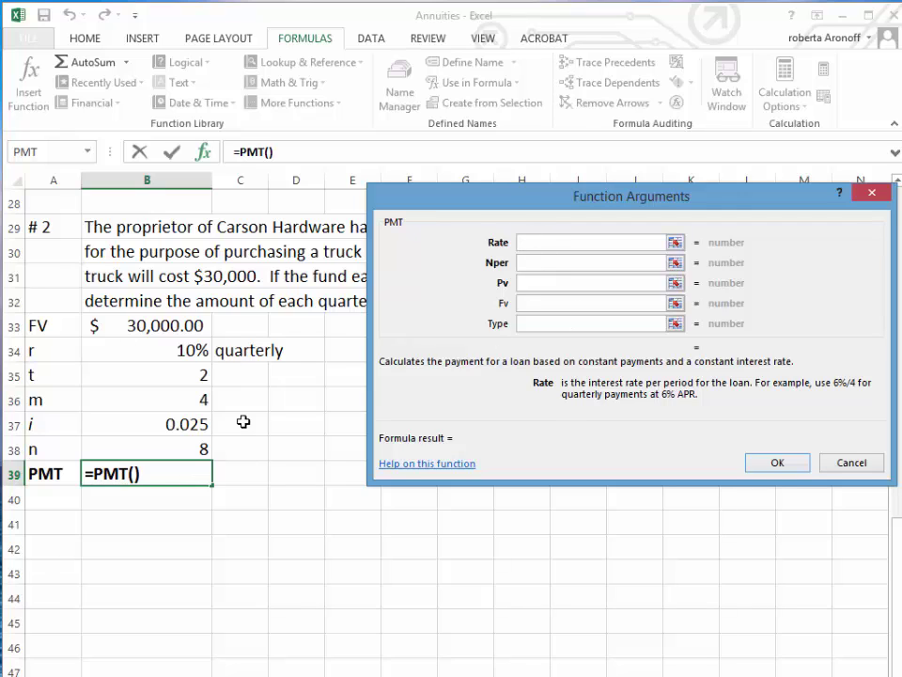
Complete the PMT function in B39 with Rate B37, Nper B38, an empty Pv and Fv -B33
{"action": "left_click", "coordinate": [174, 424]}
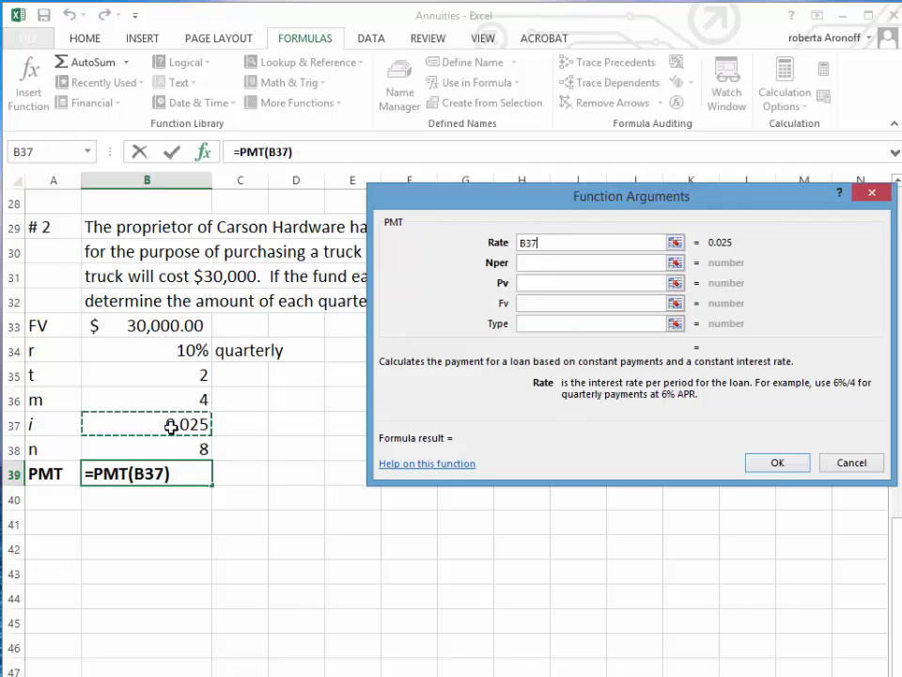
{"action": "left_click", "coordinate": [540, 265]}
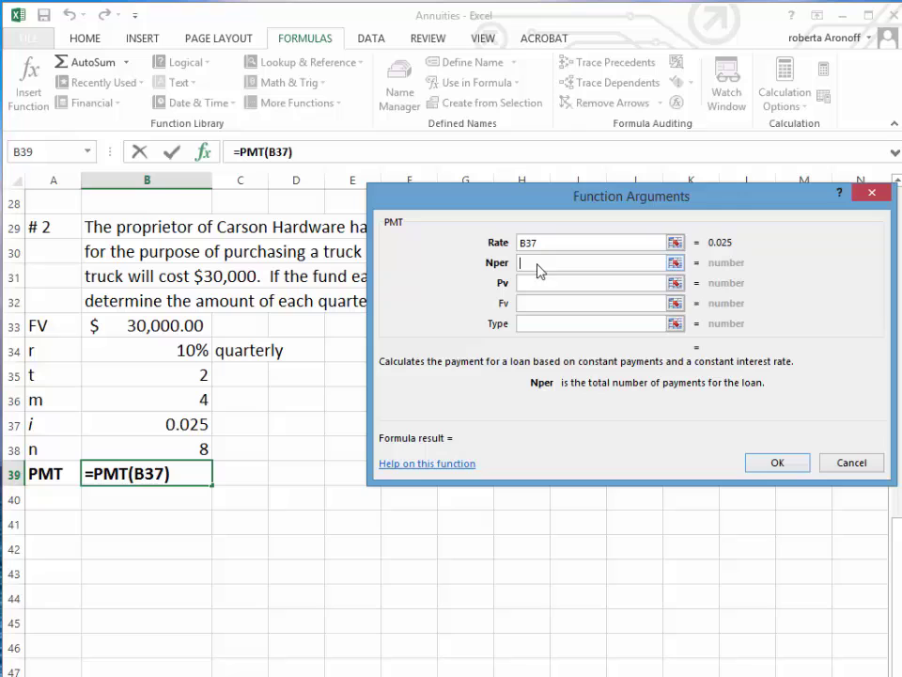
{"action": "left_click", "coordinate": [195, 449]}
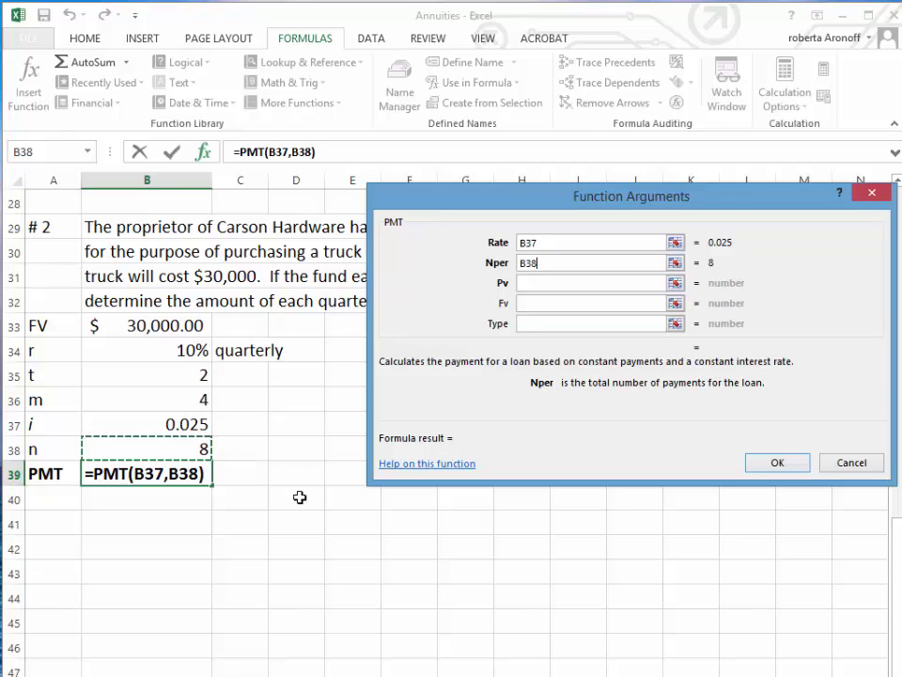
{"action": "left_click", "coordinate": [534, 303]}
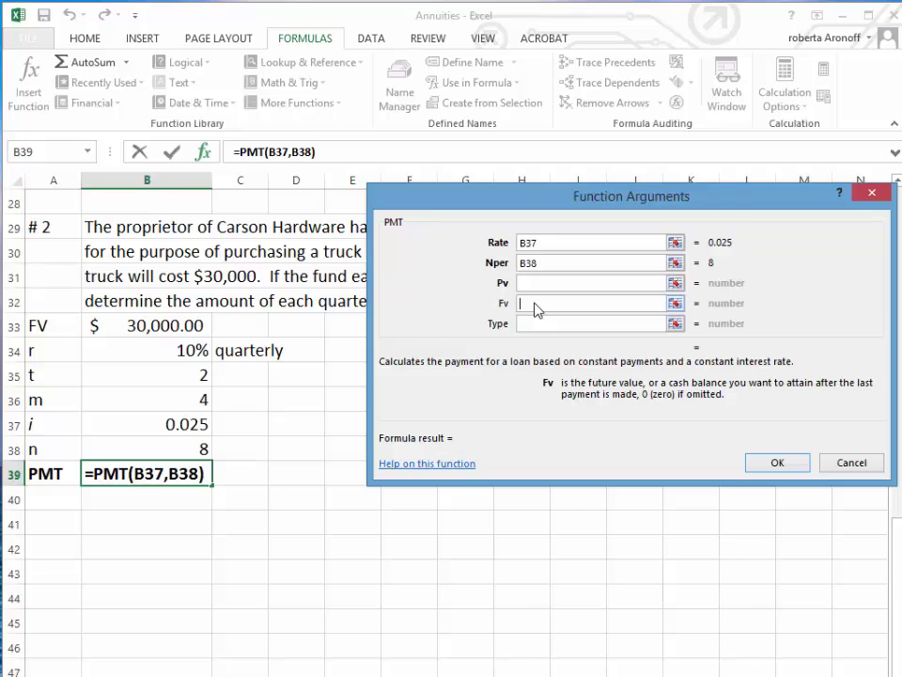
{"action": "type", "text": "-"}
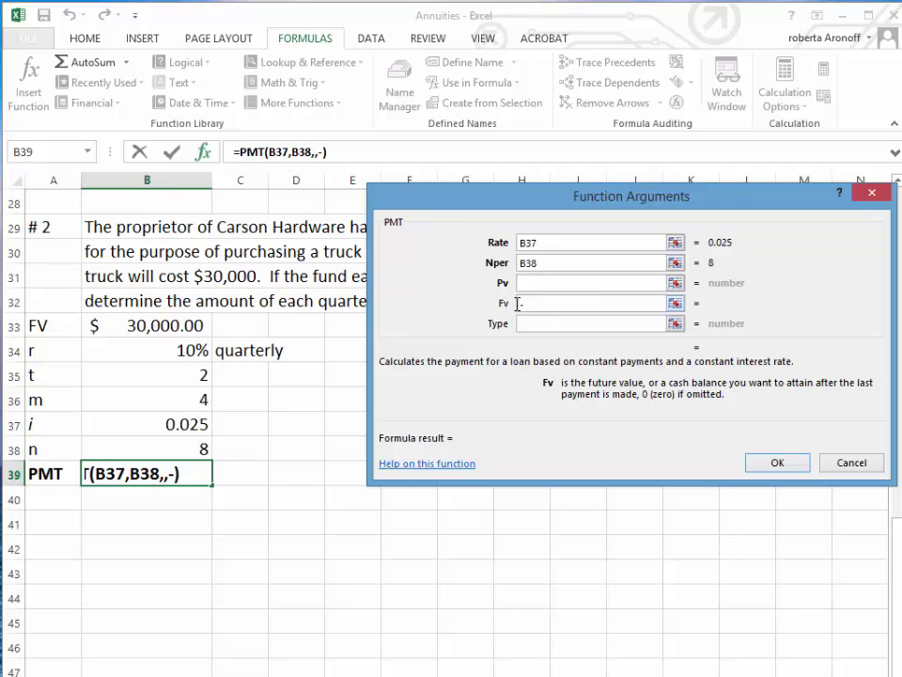
{"action": "left_click", "coordinate": [139, 325]}
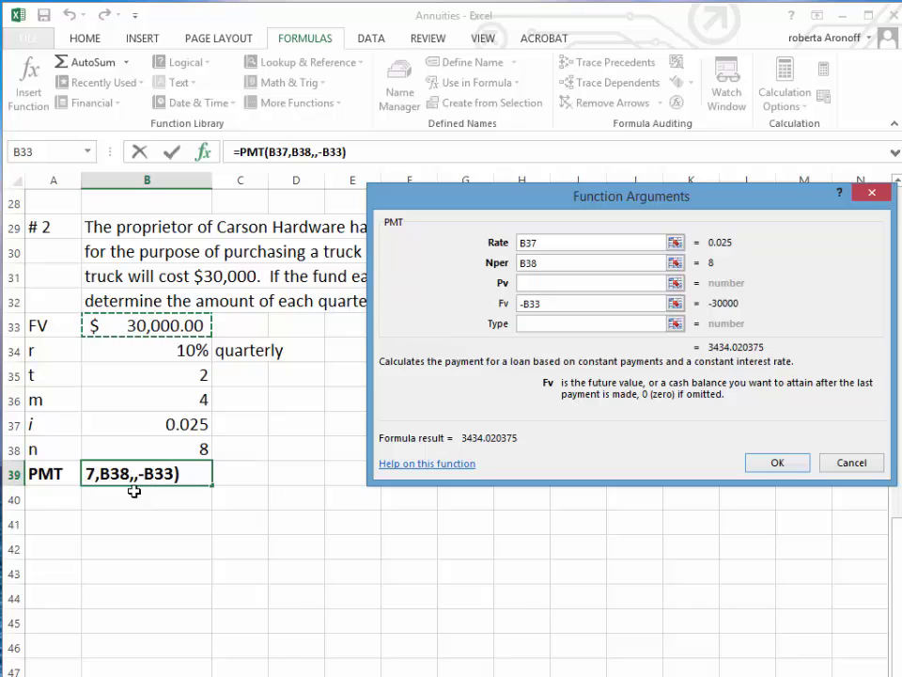
{"action": "key", "text": "Return"}
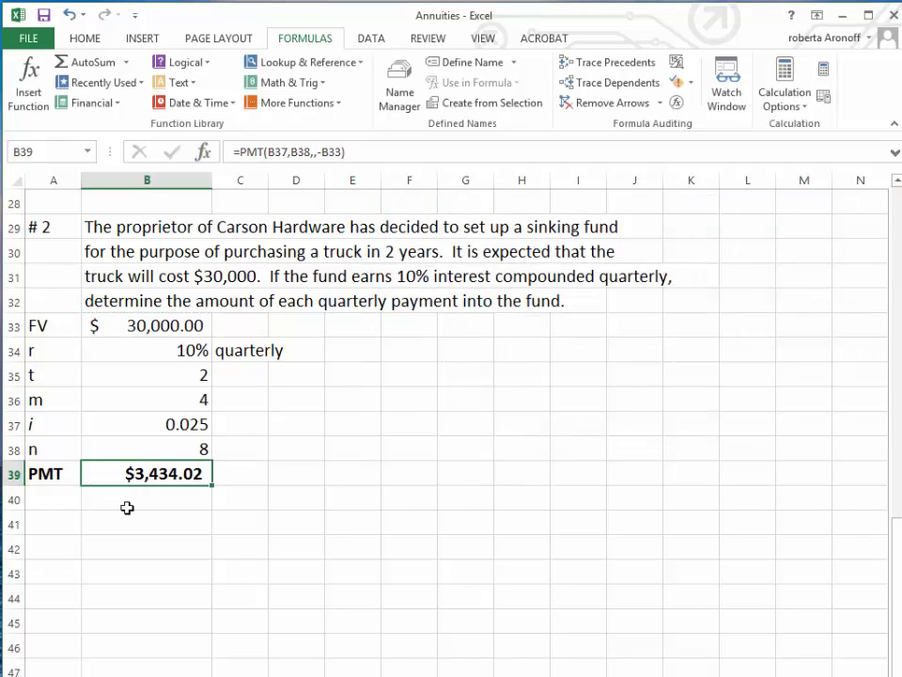